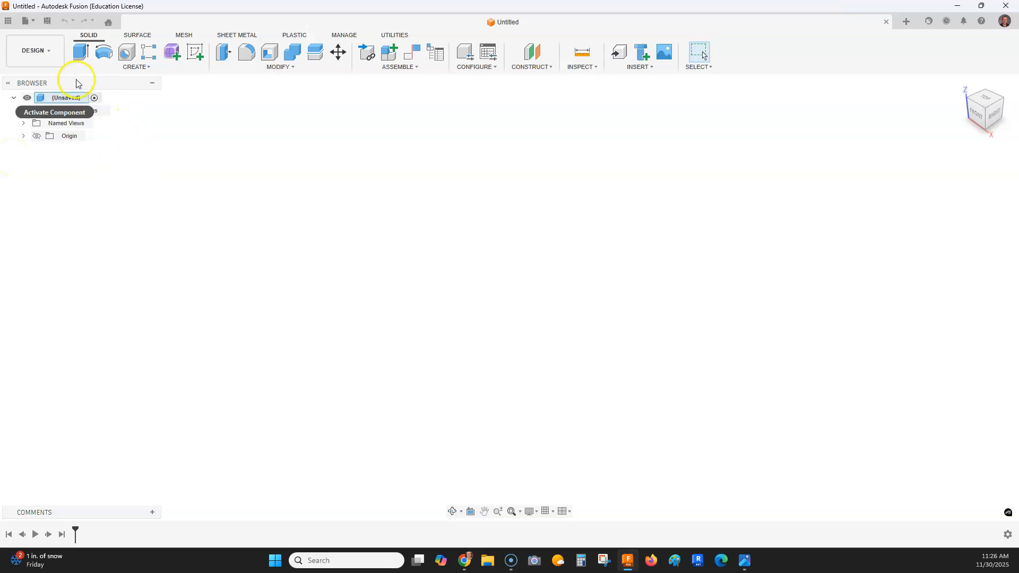
Step: Change the document's active units to millimeter (mm) and gram (g)
{"action": "left_click", "coordinate": [24, 110]}
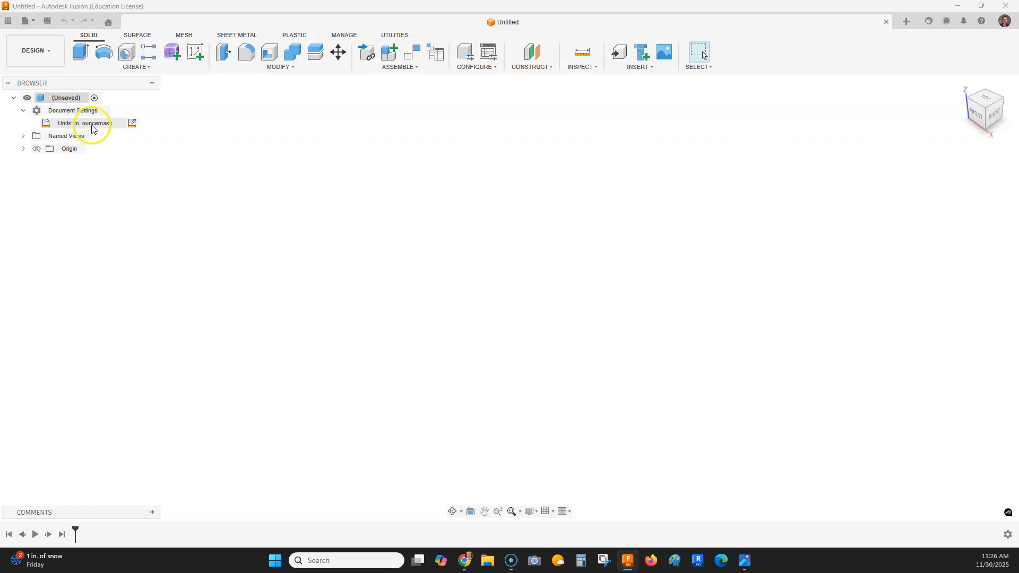
{"action": "left_click", "coordinate": [130, 124]}
{"action": "left_click", "coordinate": [943, 163]}
{"action": "left_click", "coordinate": [948, 179]}
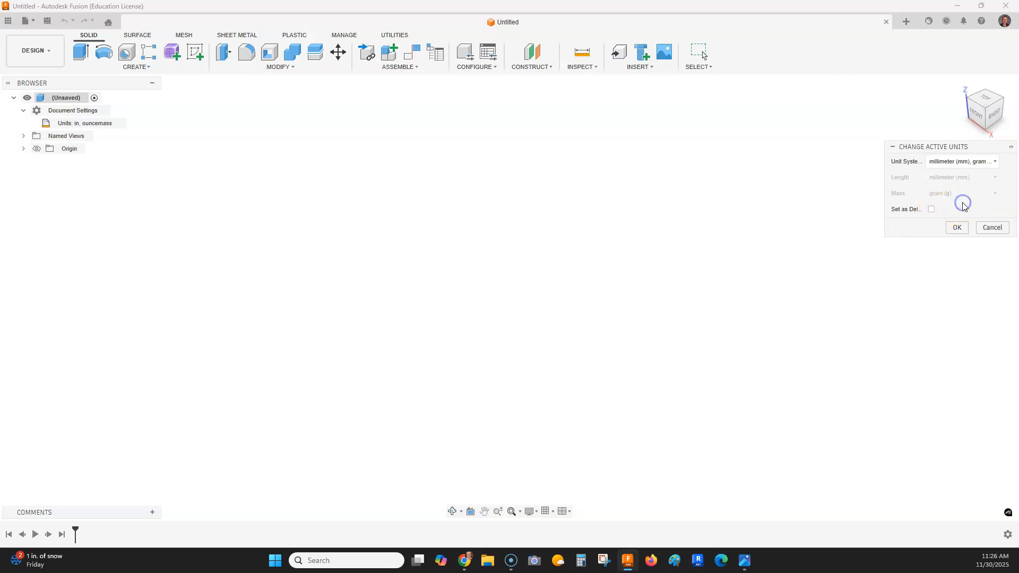
{"action": "left_click", "coordinate": [958, 227]}
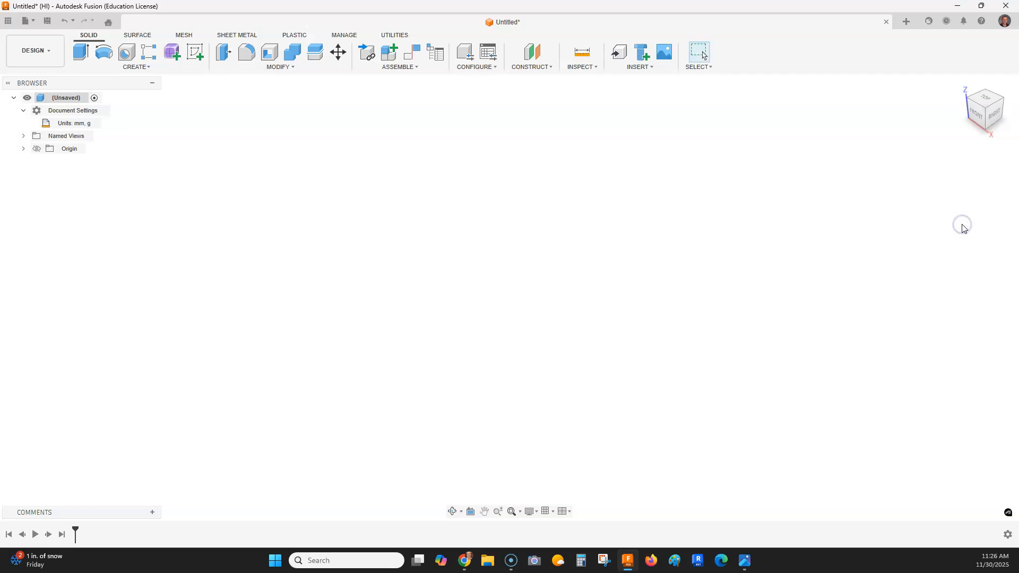
Step: Switch to the tfiso.png drawing and examine the pipe's front view and section B-B, then return to Fusion
{"action": "key", "text": "alt+Tab"}
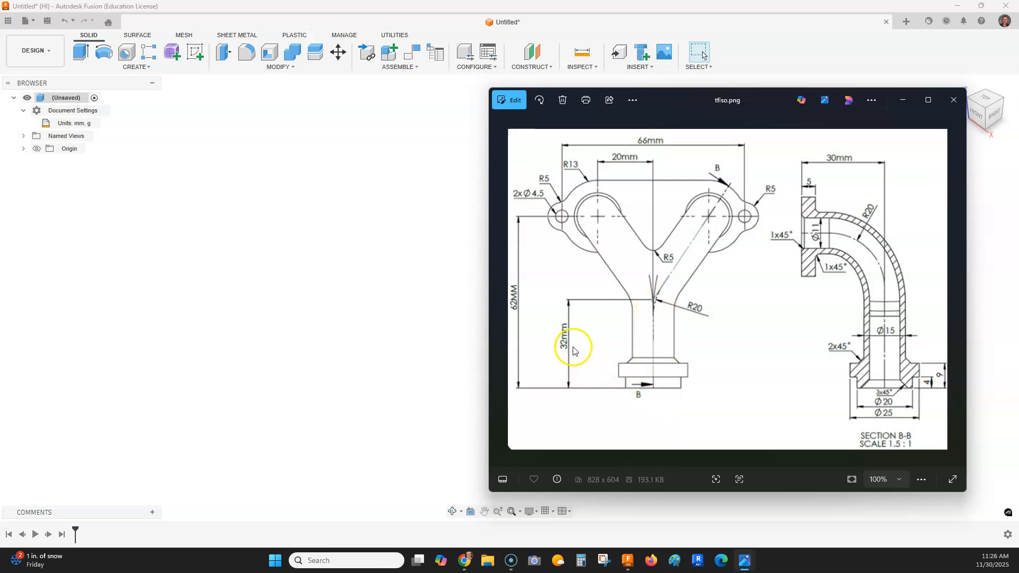
{"action": "scroll", "coordinate": [894, 352], "scroll_direction": "up", "scroll_amount": 5}
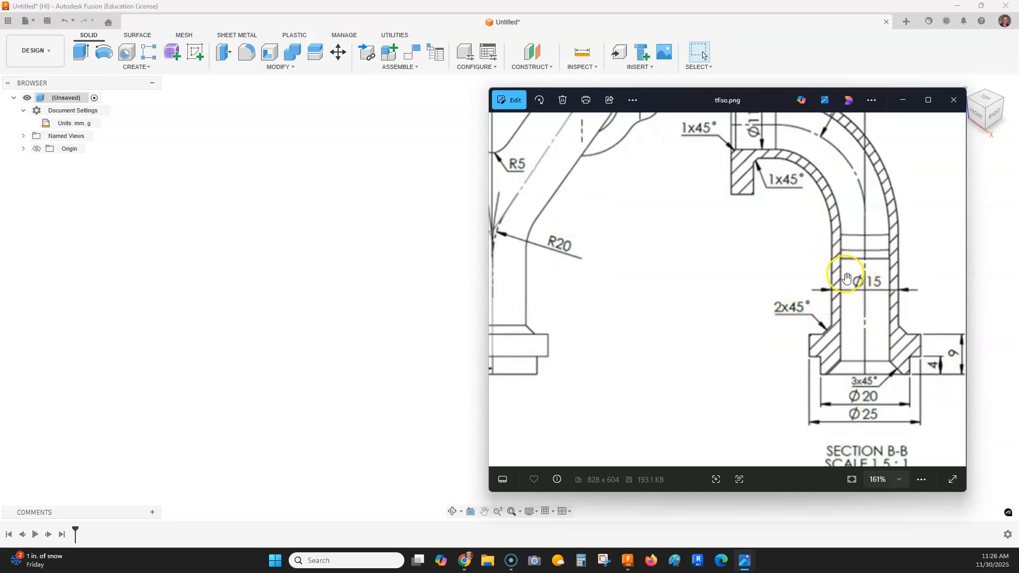
{"action": "scroll", "coordinate": [777, 340], "scroll_direction": "up", "scroll_amount": 1}
{"action": "scroll", "coordinate": [777, 340], "scroll_direction": "down", "scroll_amount": 3}
{"action": "left_click_drag", "start_coordinate": [656, 288], "coordinate": [666, 295]}
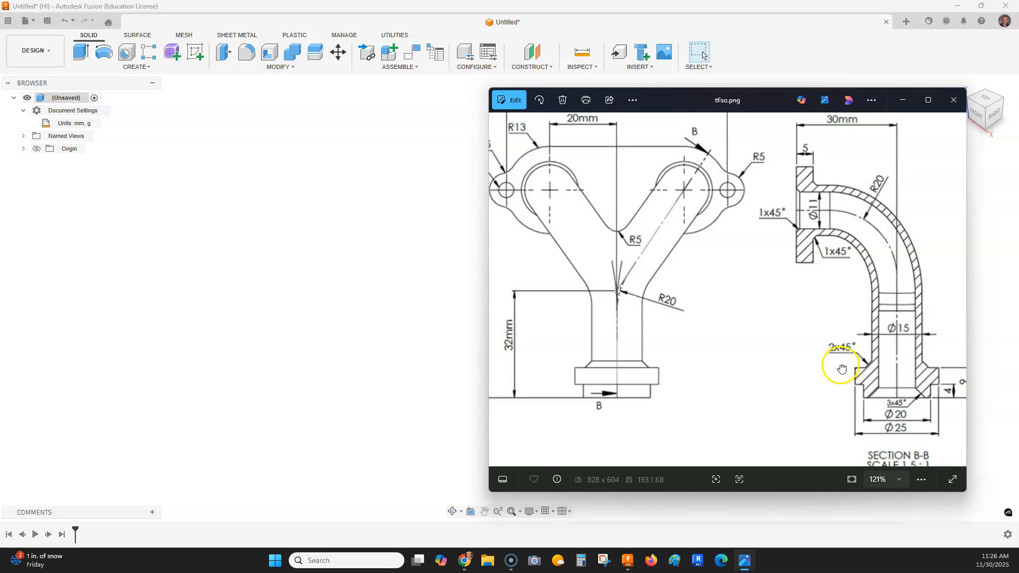
{"action": "left_click_drag", "start_coordinate": [857, 368], "coordinate": [862, 368]}
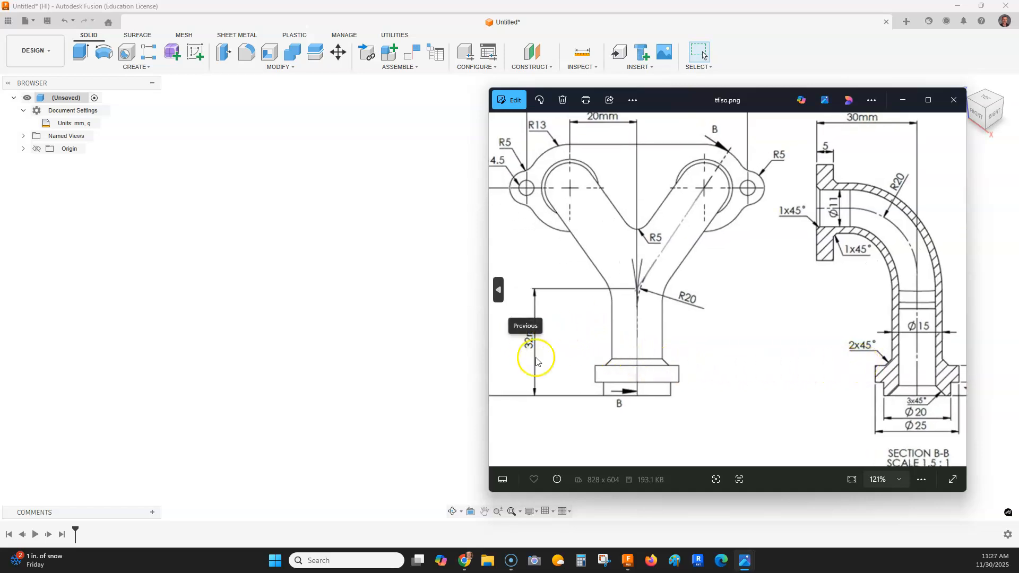
{"action": "left_click", "coordinate": [293, 212]}
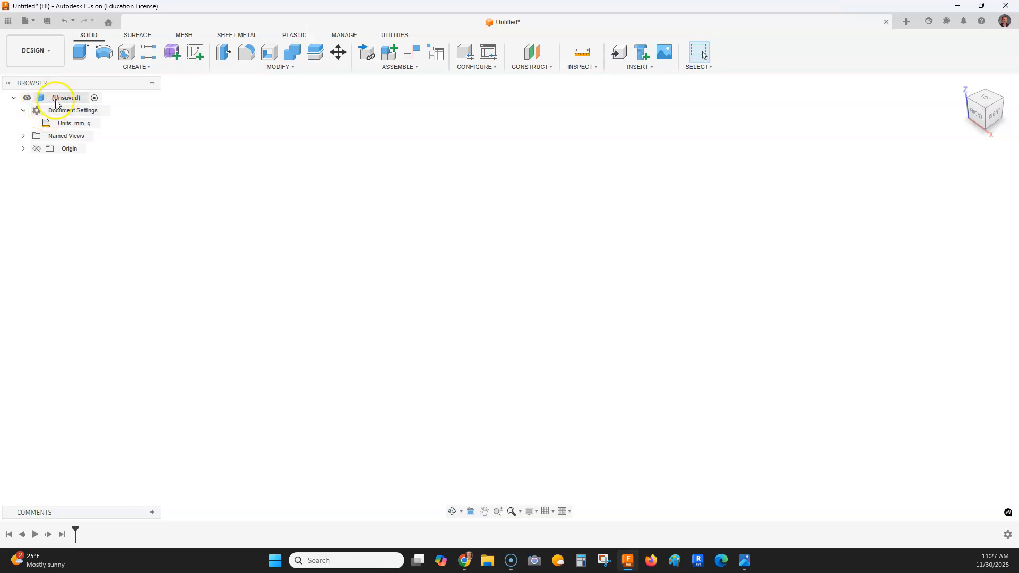
Step: Start a new sketch on the XZ origin plane
{"action": "left_click", "coordinate": [24, 149]}
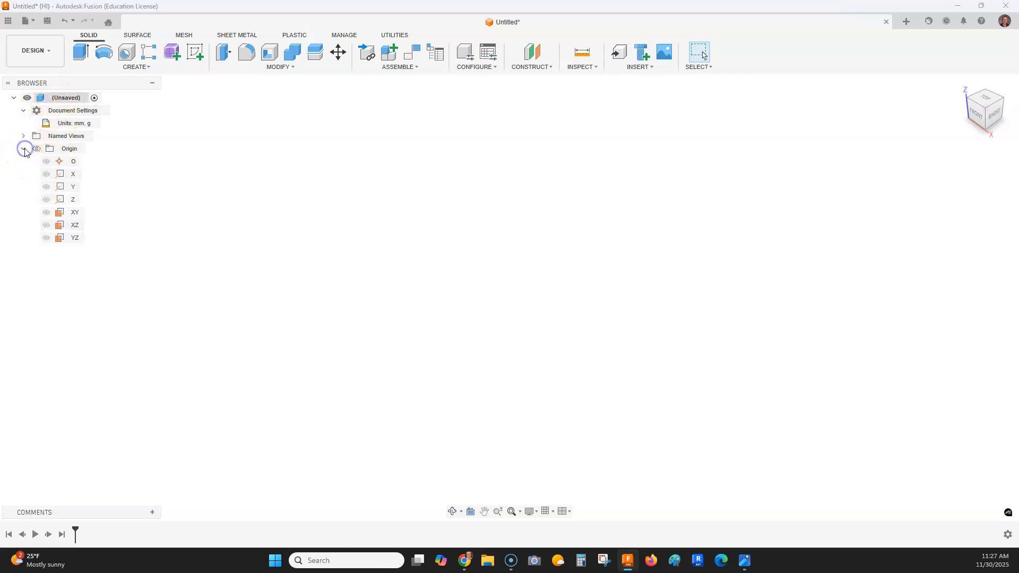
{"action": "right_click", "coordinate": [77, 228]}
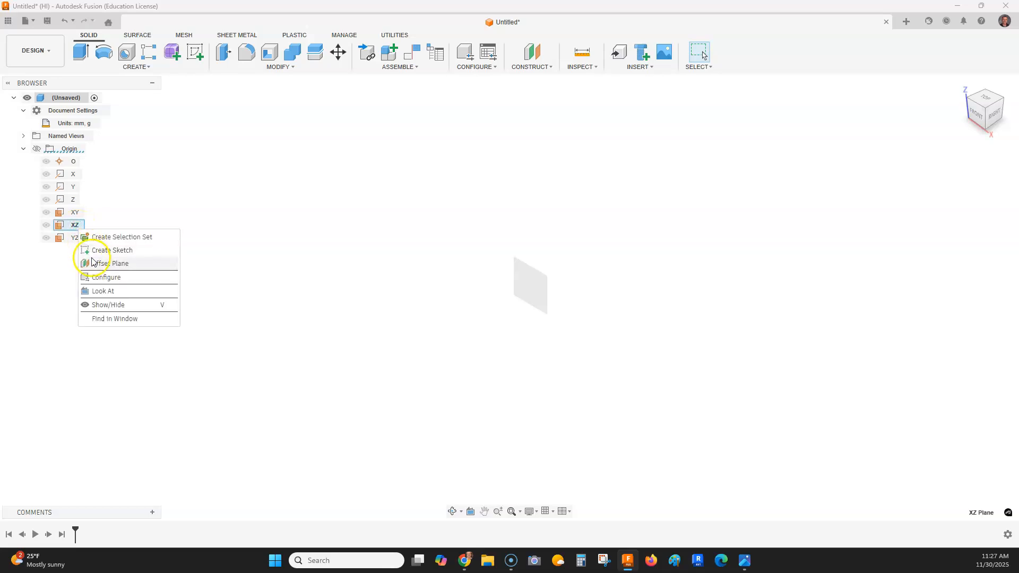
{"action": "left_click", "coordinate": [92, 253]}
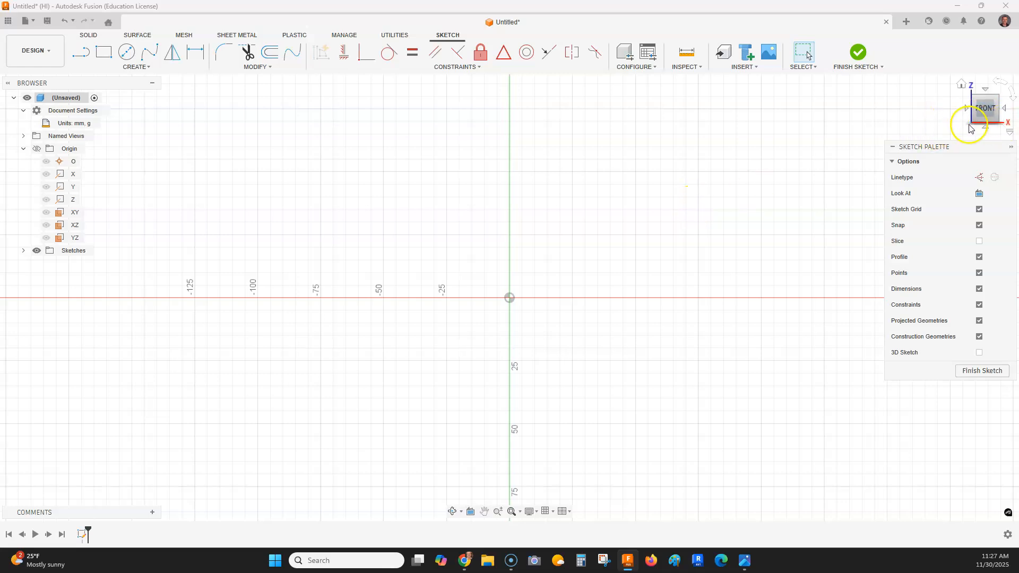
Step: Draw a vertical centerline 32 mm long upward from the origin
{"action": "mouse_move", "coordinate": [686, 188]}
{"action": "middle_mouse_down"}
{"action": "mouse_move", "coordinate": [500, 234]}
{"action": "mouse_move", "coordinate": [485, 255]}
{"action": "middle_mouse_up"}
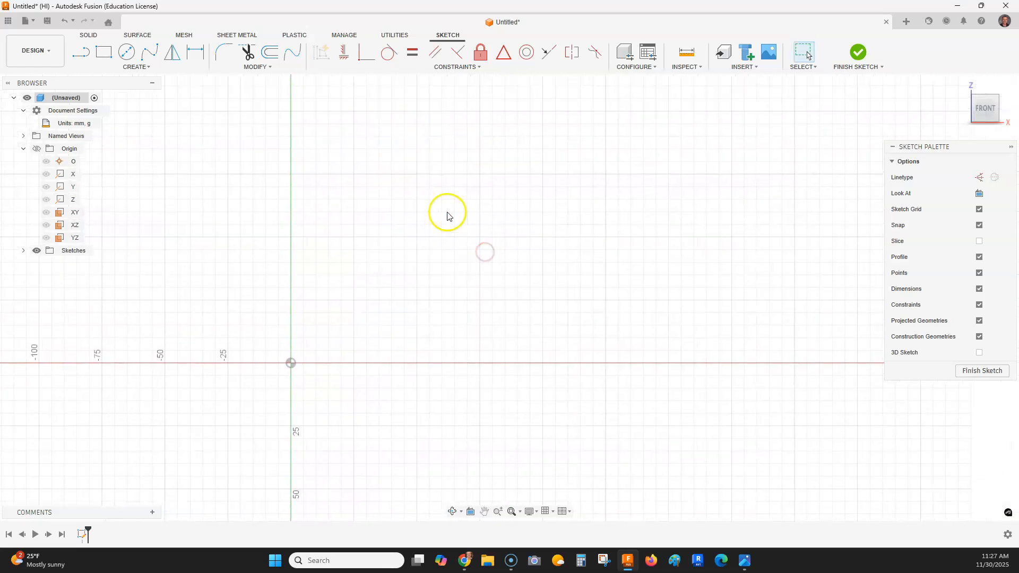
{"action": "left_click", "coordinate": [87, 51]}
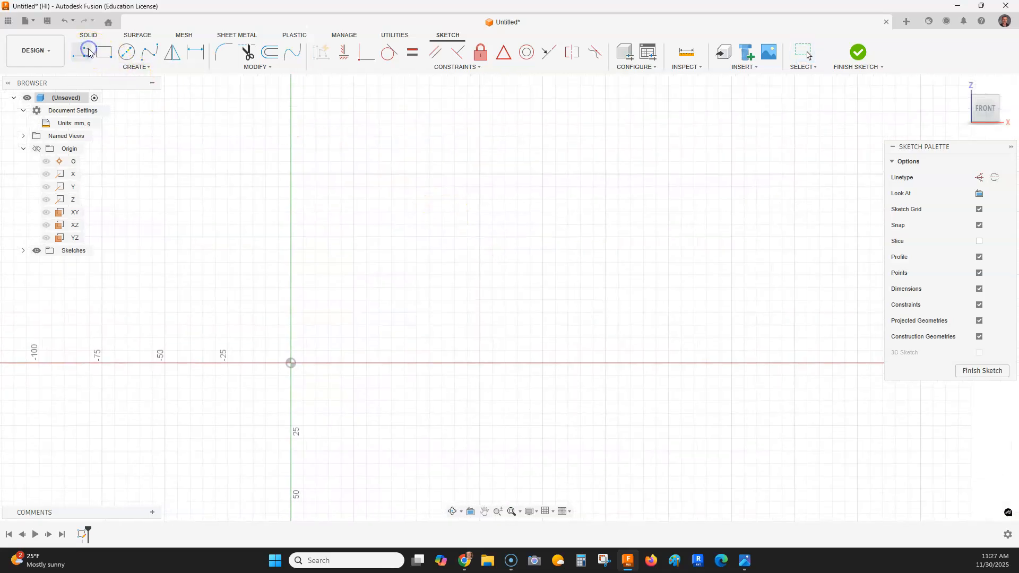
{"action": "left_click", "coordinate": [995, 180]}
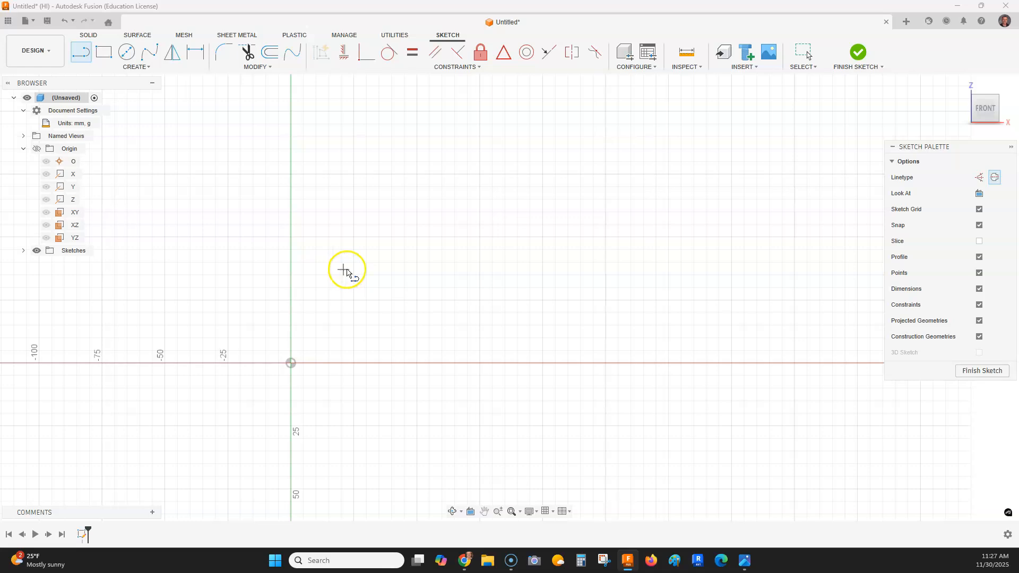
{"action": "left_click", "coordinate": [292, 364]}
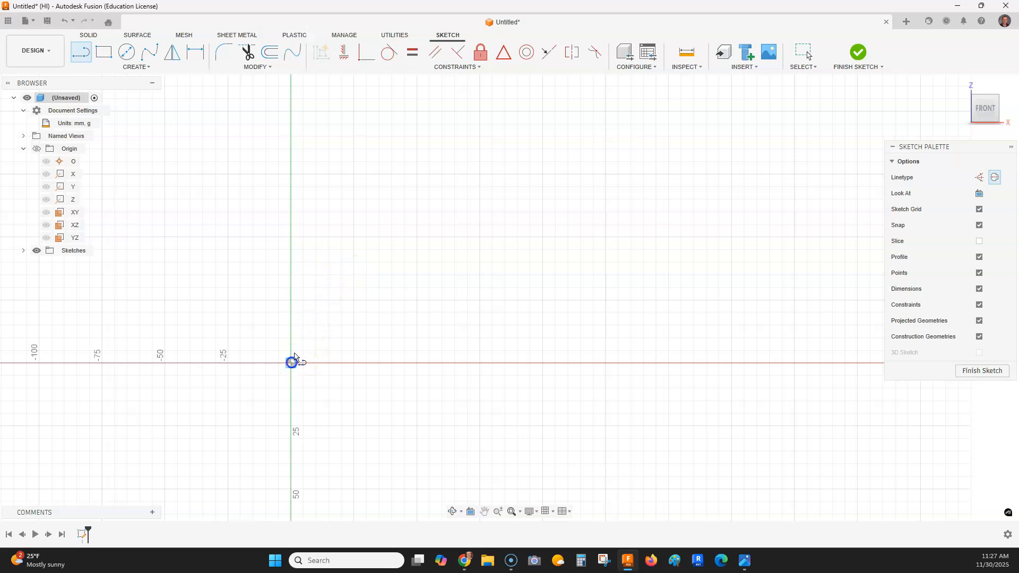
{"action": "key", "text": "Return"}
{"action": "key", "text": "Escape"}
{"action": "scroll", "coordinate": [310, 362], "scroll_direction": "up", "scroll_amount": 1}
{"action": "scroll", "coordinate": [311, 361], "scroll_direction": "up", "scroll_amount": 2}
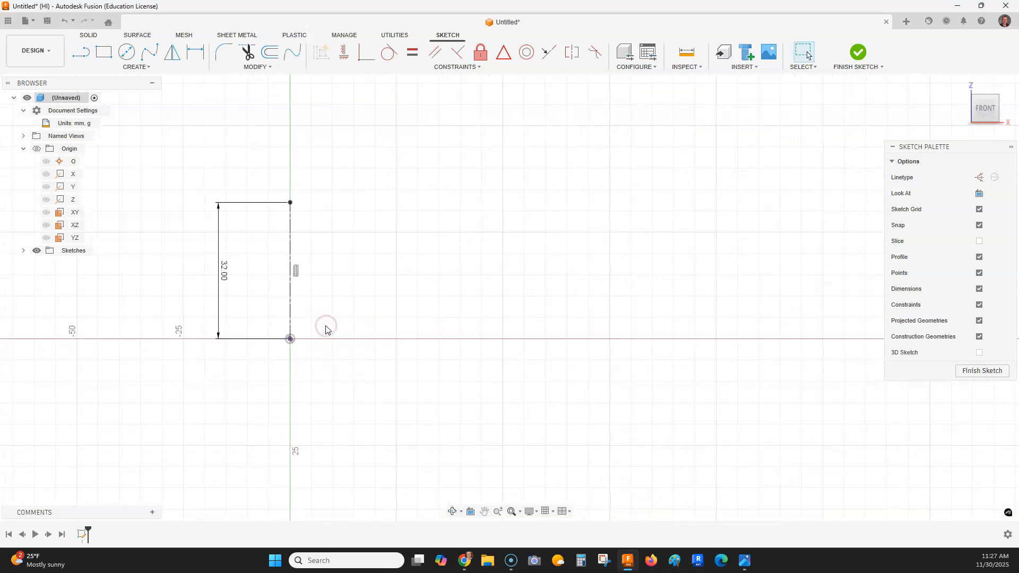
Step: Following section B-B in tfiso.png, sketch a closed stepped profile beside the centerline, about 5 mm wide at the top, and trim the base line's stub to the axis
{"action": "key", "text": "alt+Tab"}
{"action": "mouse_move", "coordinate": [849, 300]}
{"action": "left_mouse_down"}
{"action": "mouse_move", "coordinate": [748, 312]}
{"action": "mouse_move", "coordinate": [768, 312]}
{"action": "left_mouse_up"}
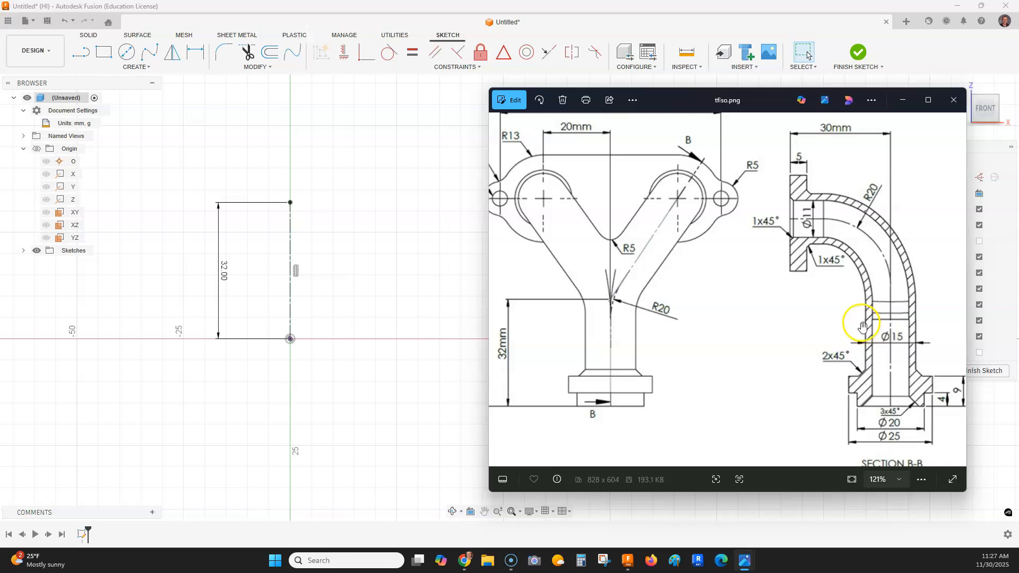
{"action": "scroll", "coordinate": [864, 395], "scroll_direction": "up", "scroll_amount": 3}
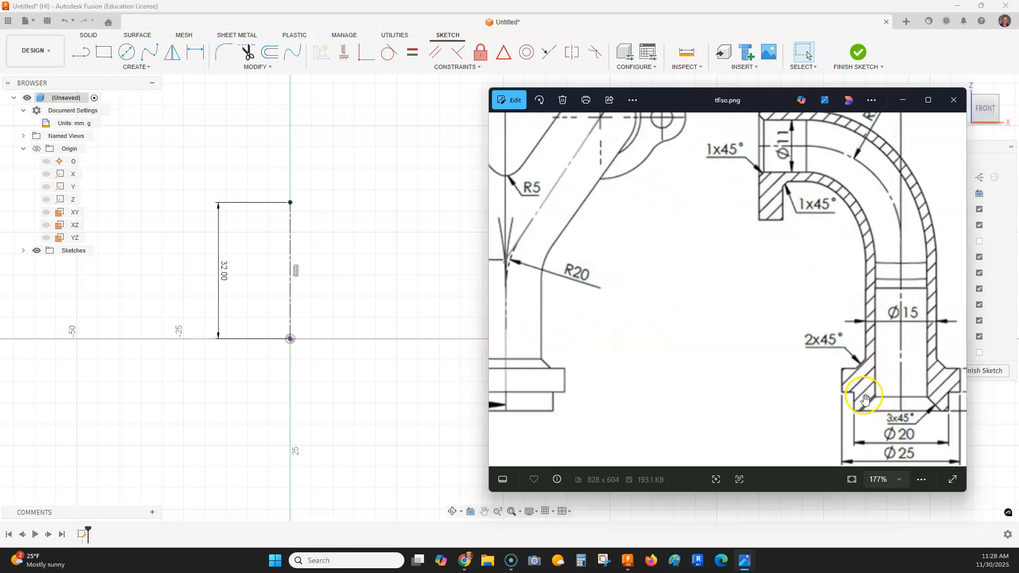
{"action": "scroll", "coordinate": [865, 355], "scroll_direction": "down", "scroll_amount": 2}
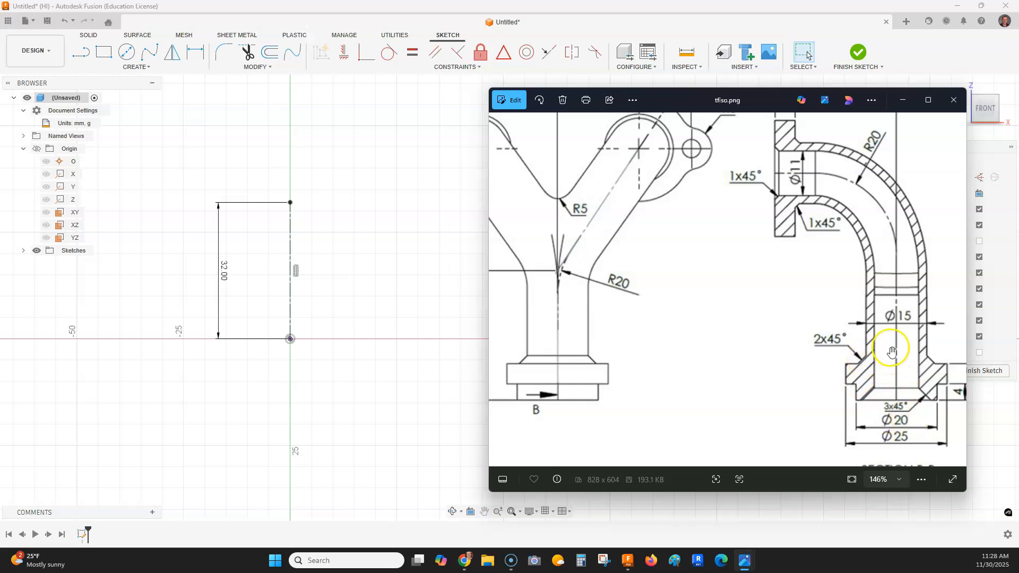
{"action": "left_click", "coordinate": [84, 54]}
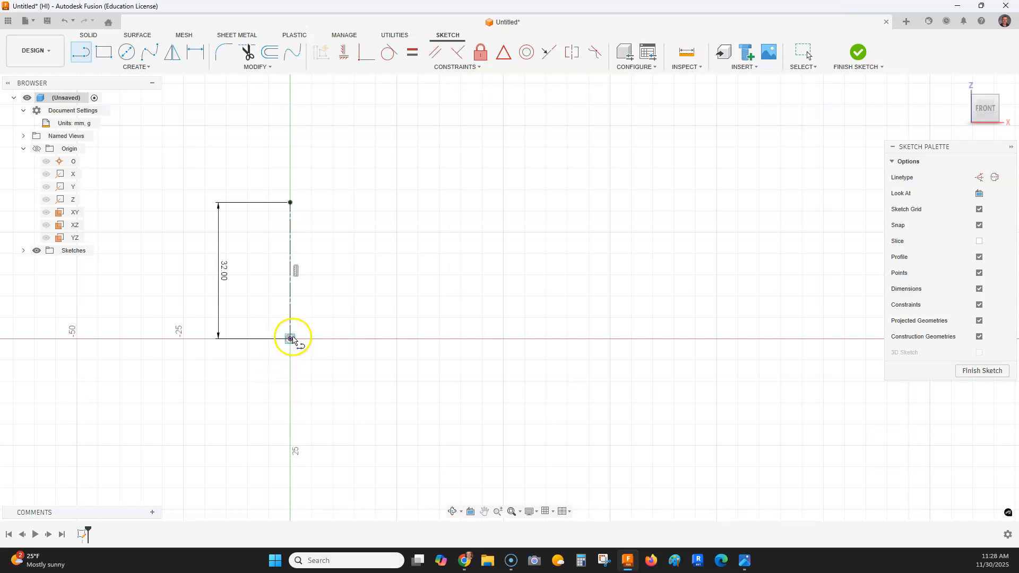
{"action": "left_click_drag", "start_coordinate": [290, 339], "coordinate": [229, 343]}
{"action": "left_click", "coordinate": [209, 340]}
{"action": "left_click", "coordinate": [210, 322]}
{"action": "left_click", "coordinate": [162, 317]}
{"action": "left_click", "coordinate": [161, 264]}
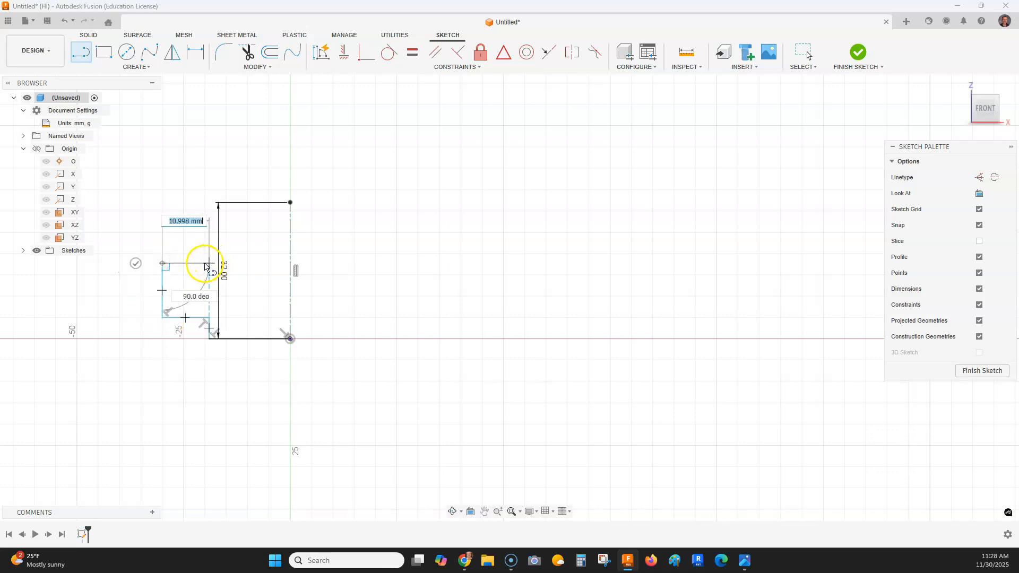
{"action": "left_click", "coordinate": [235, 263]}
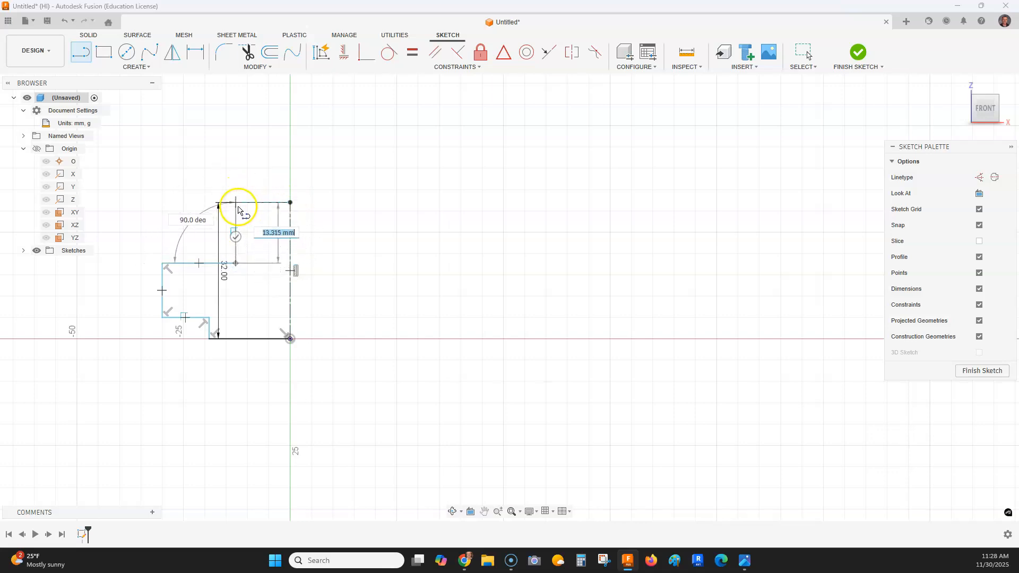
{"action": "left_click", "coordinate": [236, 203]}
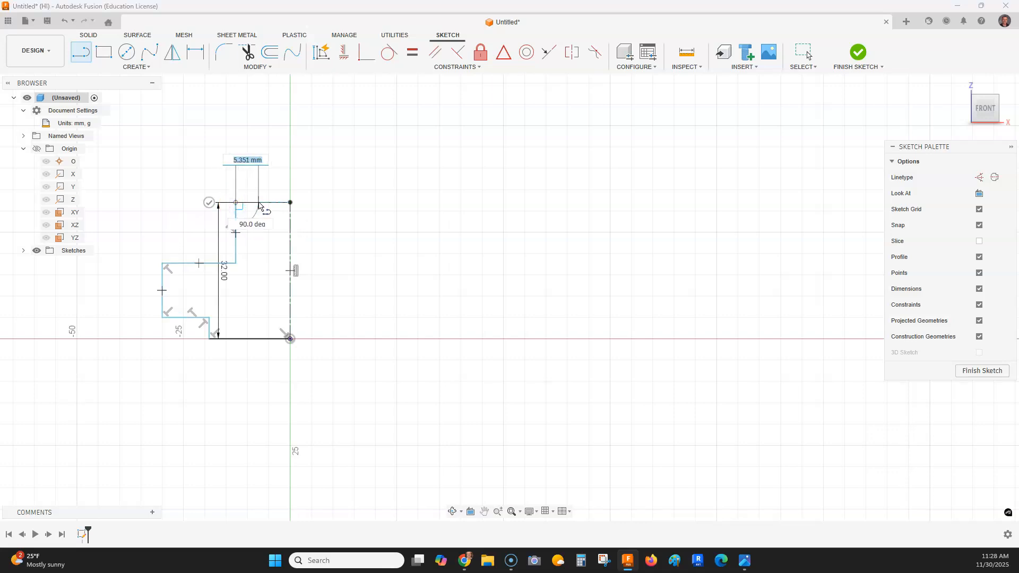
{"action": "left_click", "coordinate": [259, 202]}
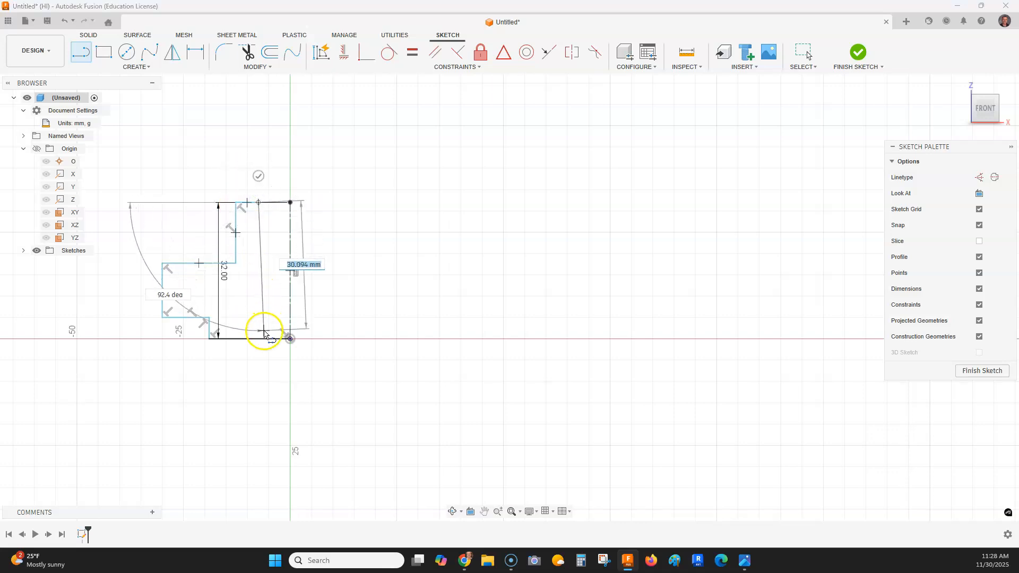
{"action": "left_click", "coordinate": [258, 339]}
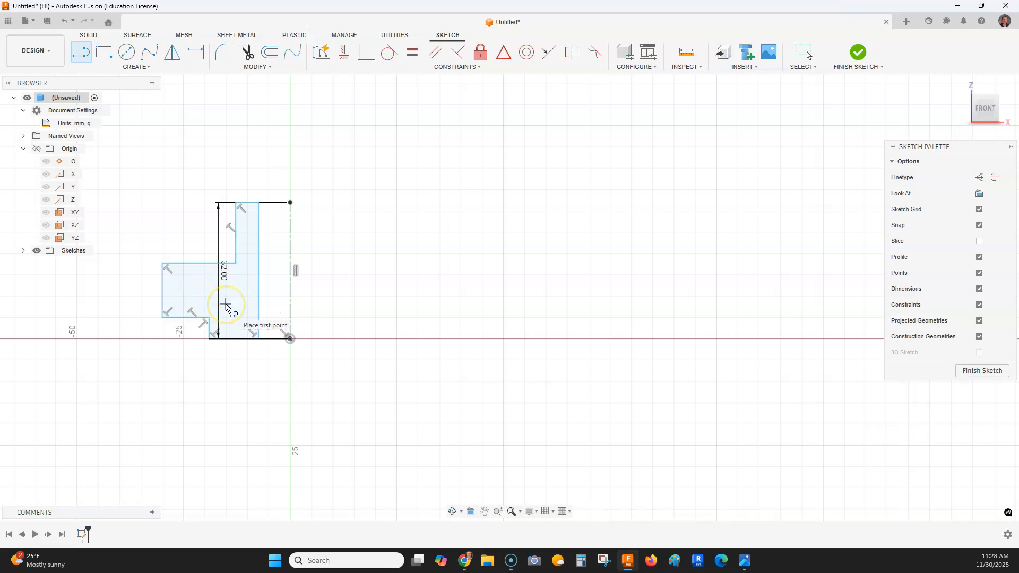
{"action": "left_click", "coordinate": [250, 57]}
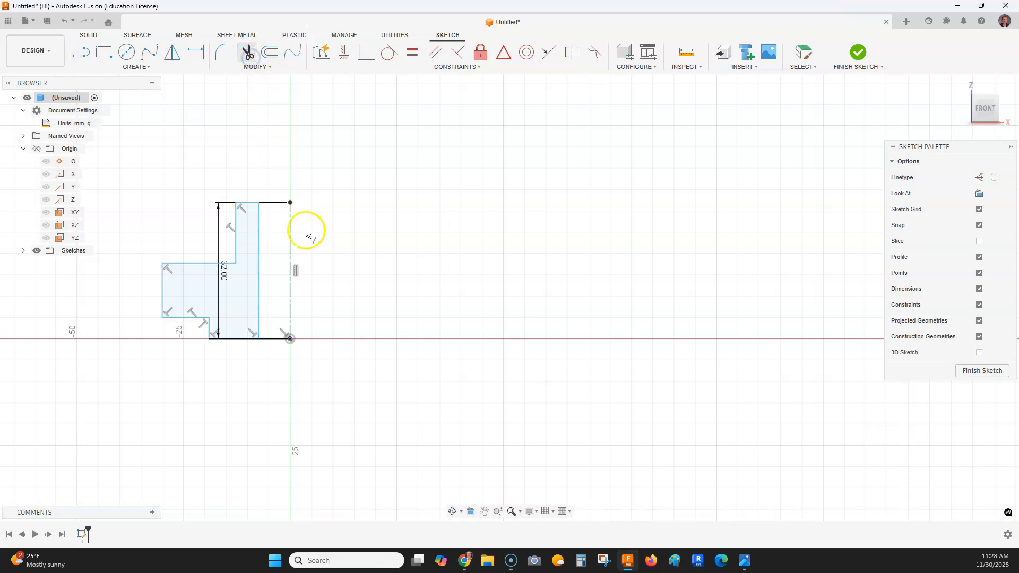
{"action": "left_click", "coordinate": [278, 343]}
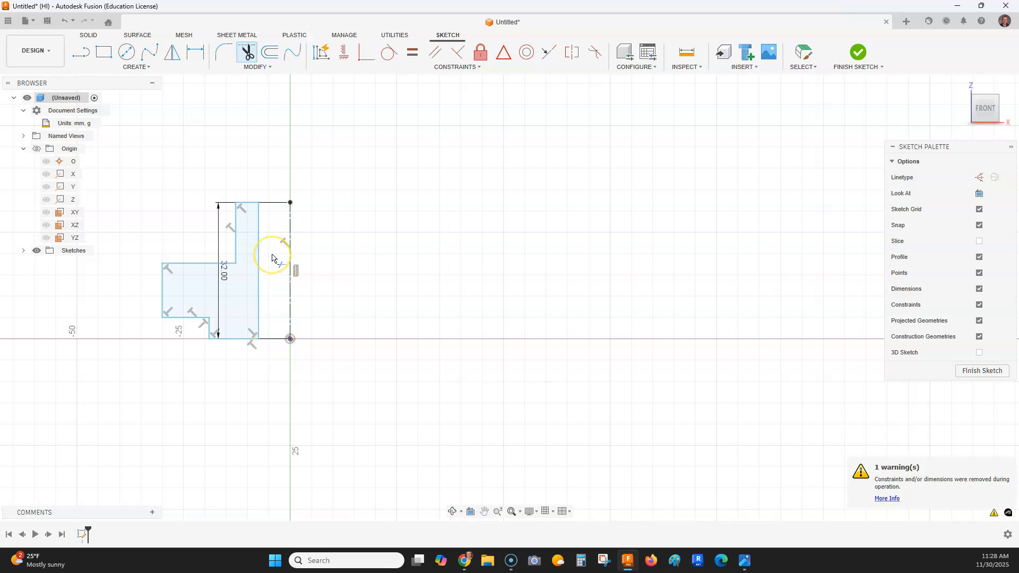
Step: Check the bore in the tfiso.png section and dimension the profile's inner vertical line about the centerline as an 11 mm diameter
{"action": "key", "text": "alt+Tab"}
{"action": "mouse_move", "coordinate": [852, 336]}
{"action": "left_mouse_down"}
{"action": "mouse_move", "coordinate": [739, 341]}
{"action": "mouse_move", "coordinate": [734, 310]}
{"action": "left_mouse_up"}
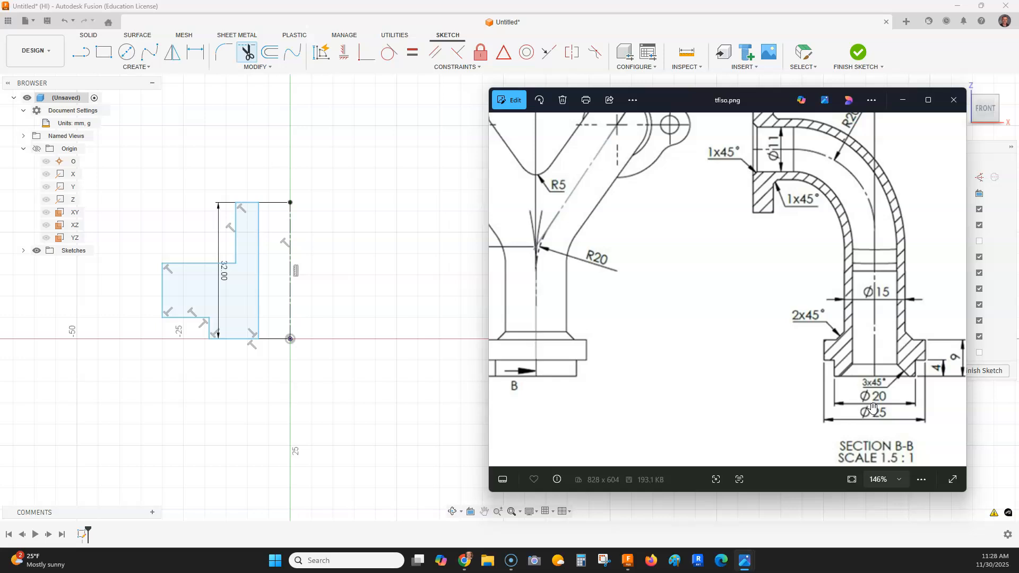
{"action": "left_click_drag", "start_coordinate": [874, 377], "coordinate": [868, 390]}
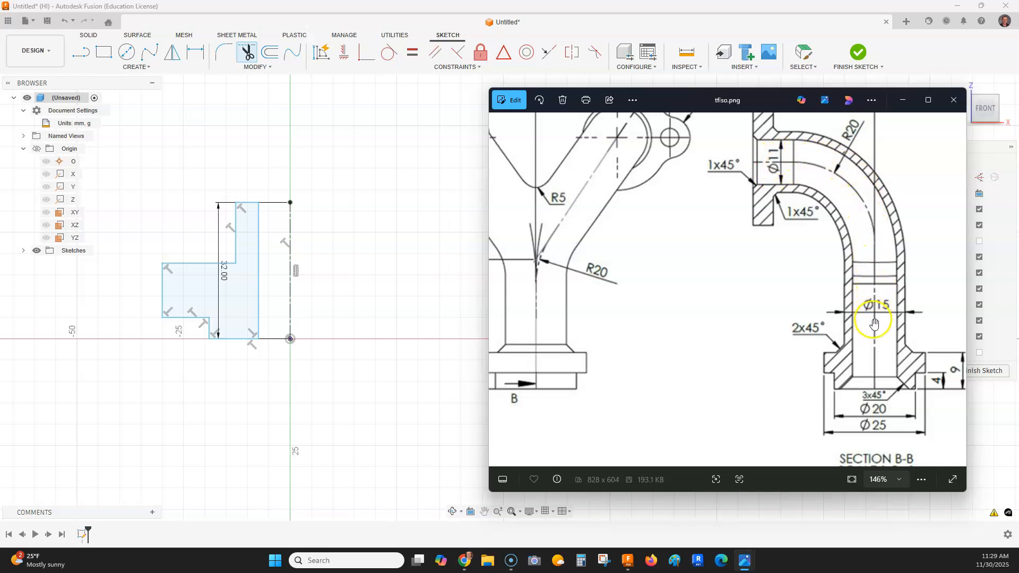
{"action": "left_click", "coordinate": [196, 52]}
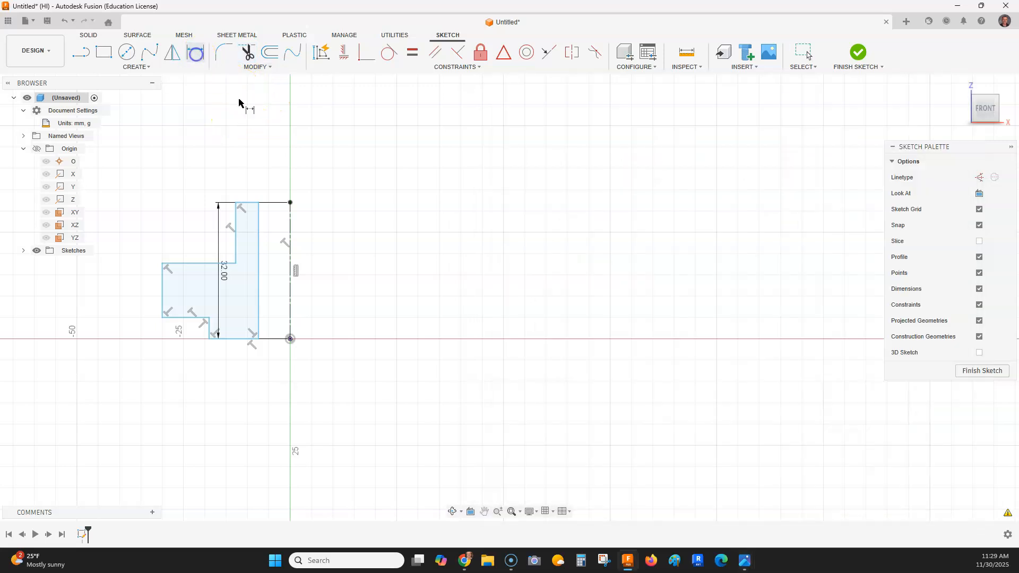
{"action": "left_click", "coordinate": [259, 228]}
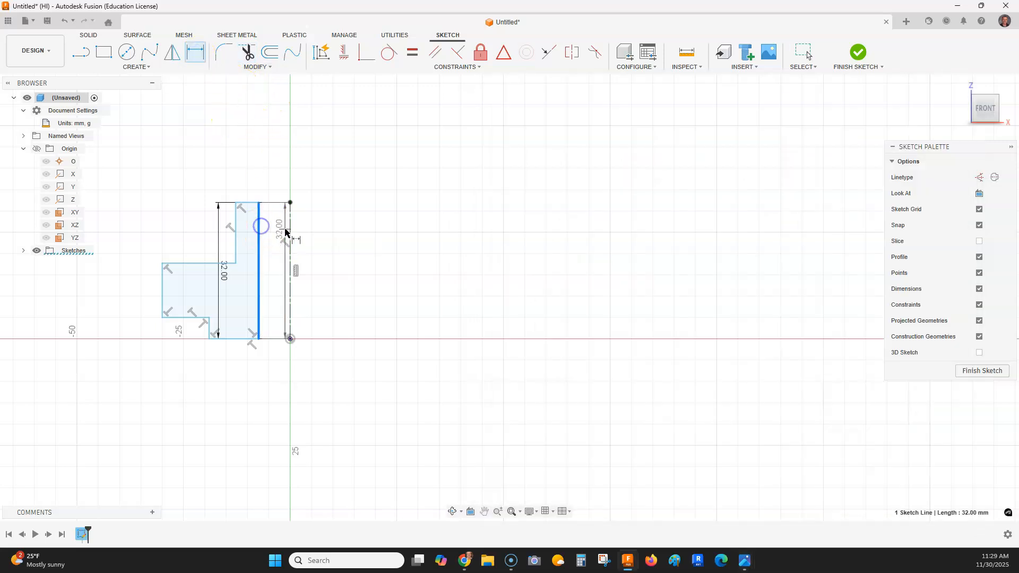
{"action": "left_click", "coordinate": [290, 230]}
{"action": "left_click", "coordinate": [290, 160]}
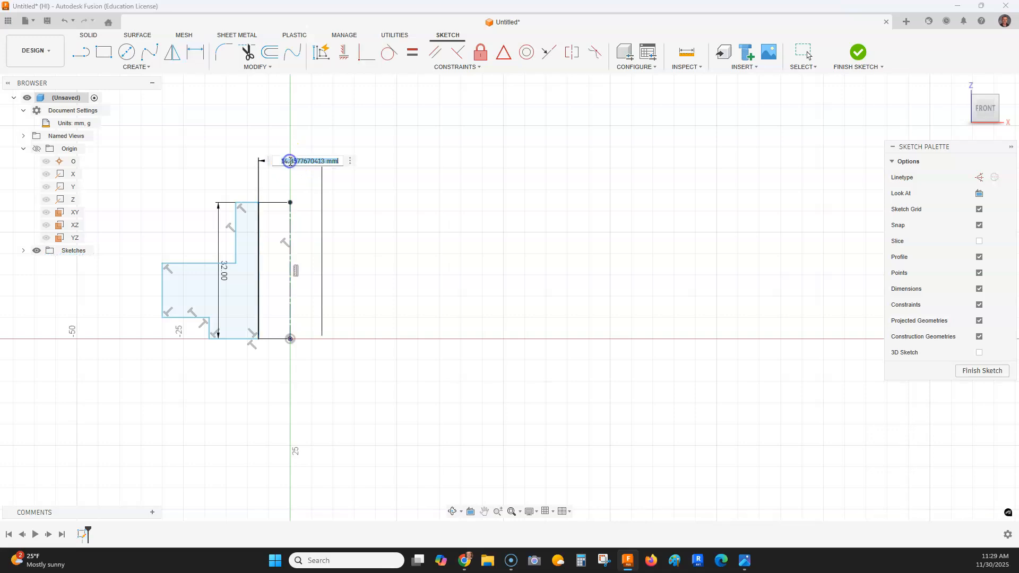
{"action": "type", "text": "11"}
{"action": "key", "text": "Return"}
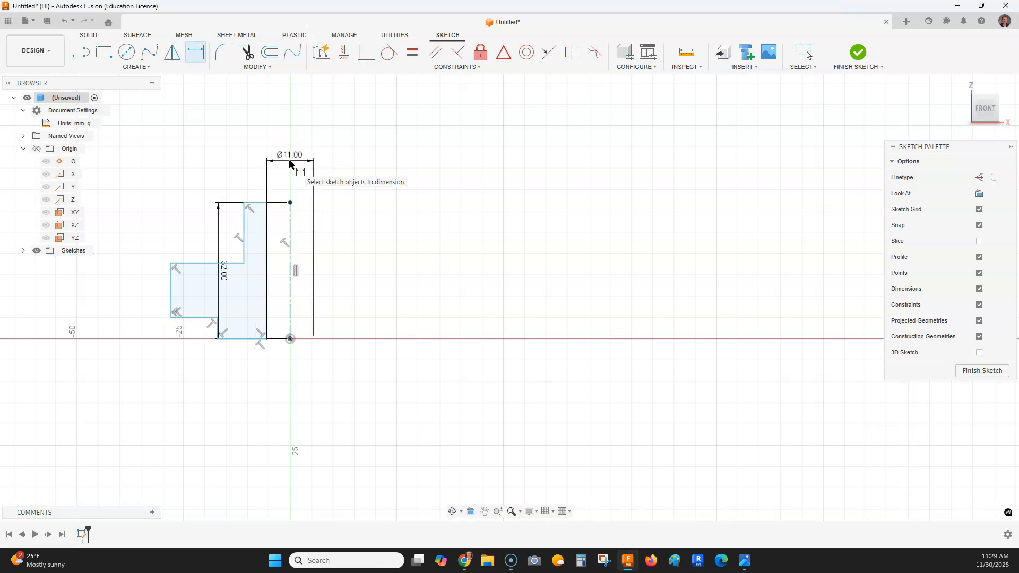
Step: Check the tube diameter in tfiso.png and dimension the upper outer vertical line about the centerline as a 15 mm diameter
{"action": "scroll", "coordinate": [290, 163], "scroll_direction": "up", "scroll_amount": 2}
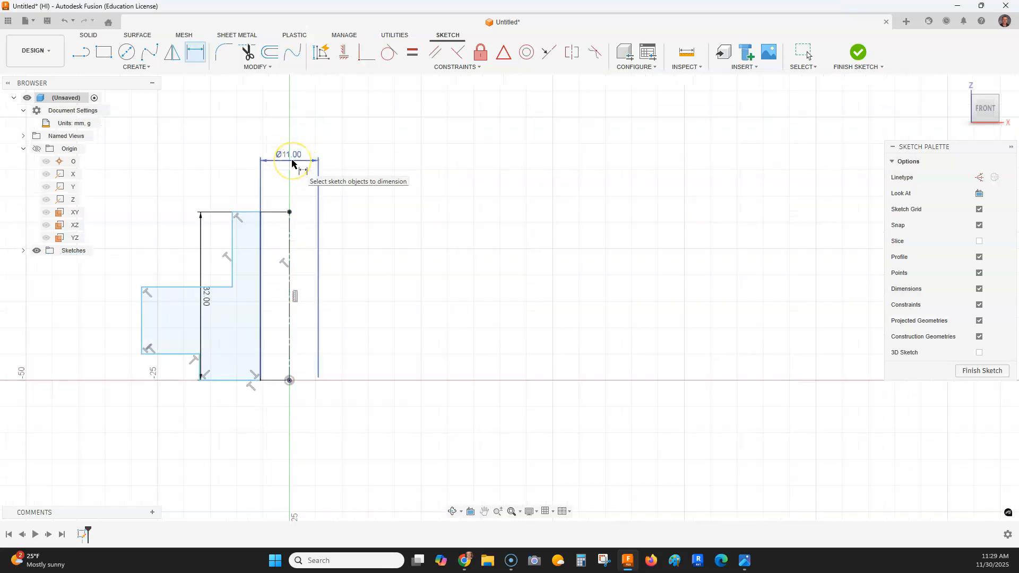
{"action": "key", "text": "alt+Tab"}
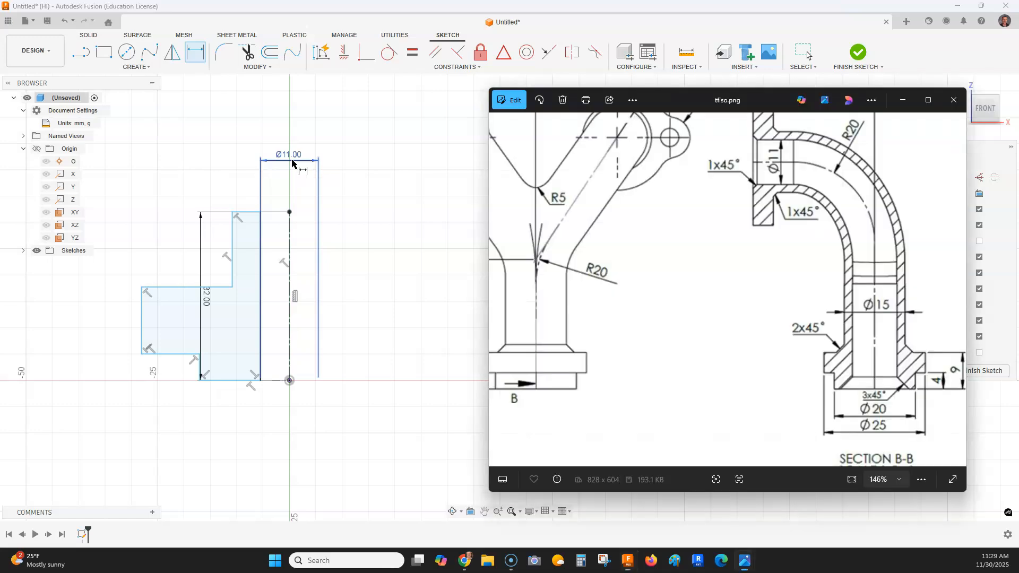
{"action": "left_click", "coordinate": [849, 309]}
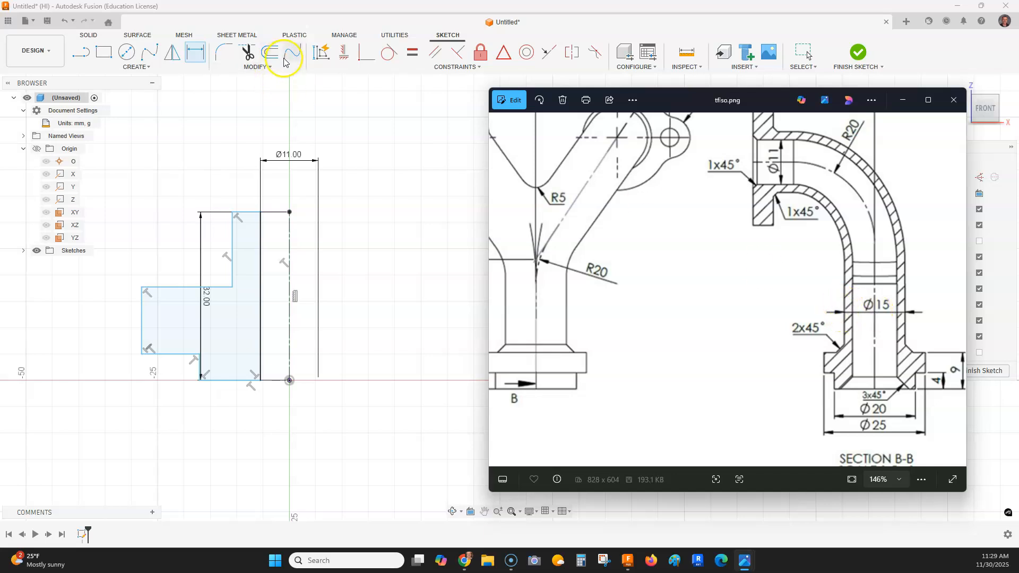
{"action": "left_click", "coordinate": [232, 254]}
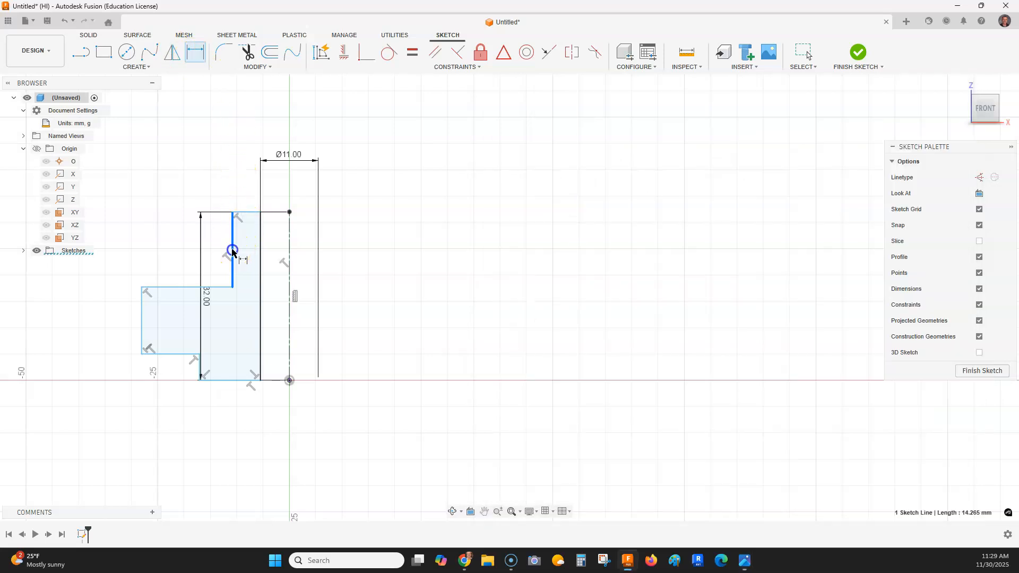
{"action": "left_click", "coordinate": [289, 256]}
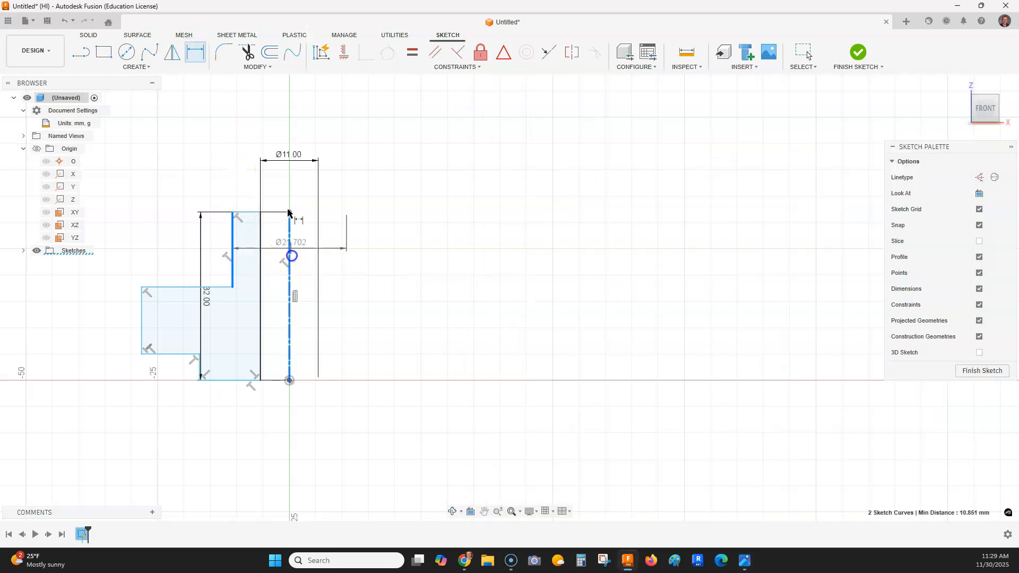
{"action": "left_click", "coordinate": [293, 124]}
{"action": "type", "text": "15"}
{"action": "key", "text": "Return"}
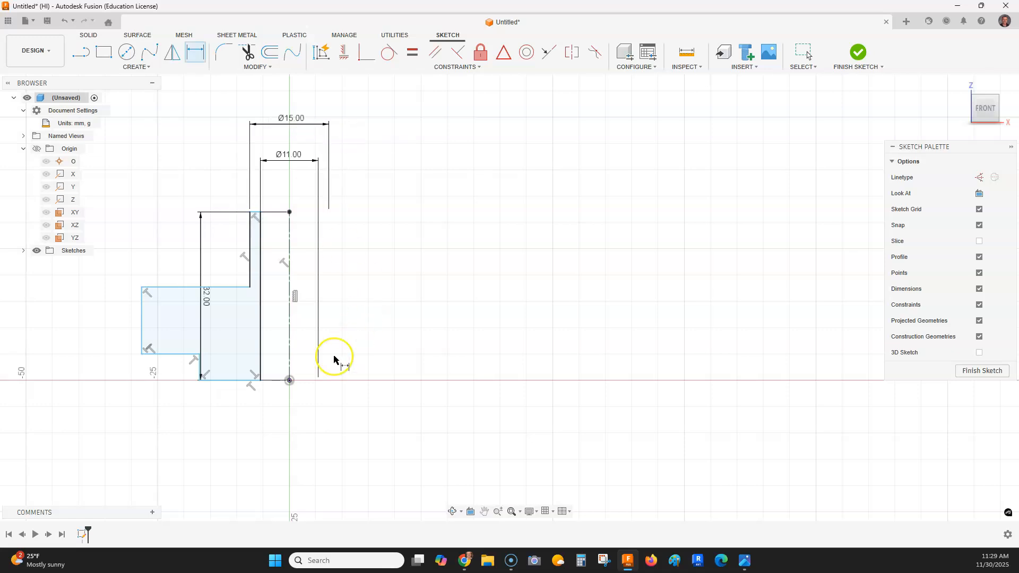
Step: Following section B-B in tfiso.png, dimension the short lowest outer vertical line about the centerline as a 20 mm diameter
{"action": "key", "text": "alt+Tab"}
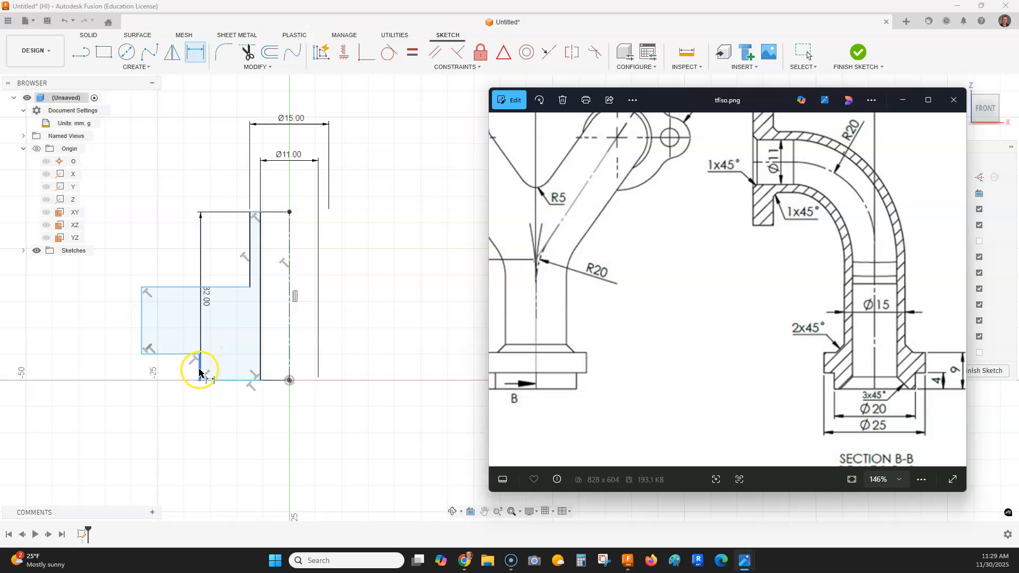
{"action": "left_click", "coordinate": [200, 365]}
{"action": "left_click", "coordinate": [288, 366]}
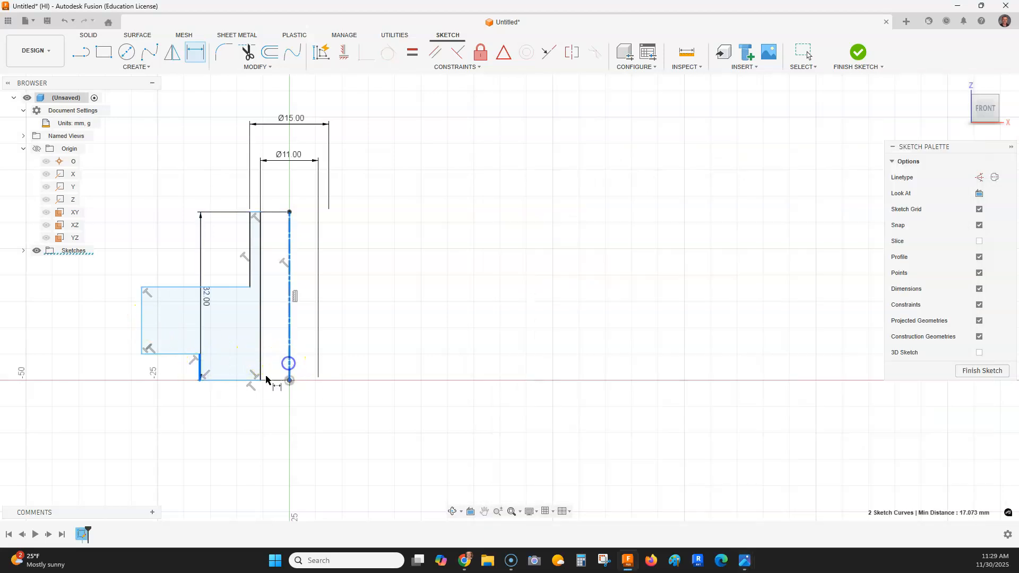
{"action": "left_click", "coordinate": [259, 402]}
{"action": "type", "text": "20"}
{"action": "key", "text": "Return"}
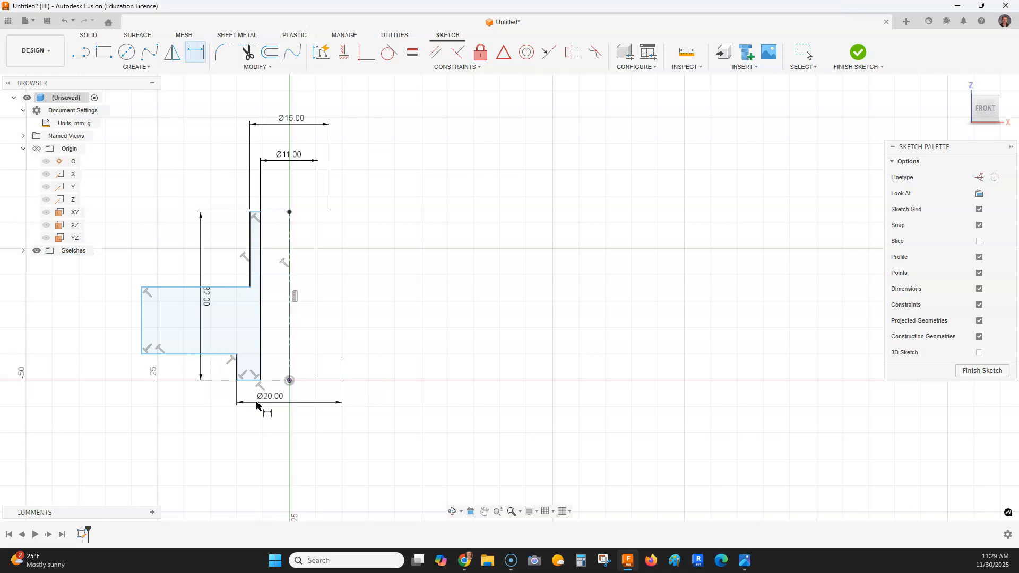
Step: Dimension the flange's outermost vertical line about the centerline as a 25 mm diameter
{"action": "left_click", "coordinate": [140, 319]}
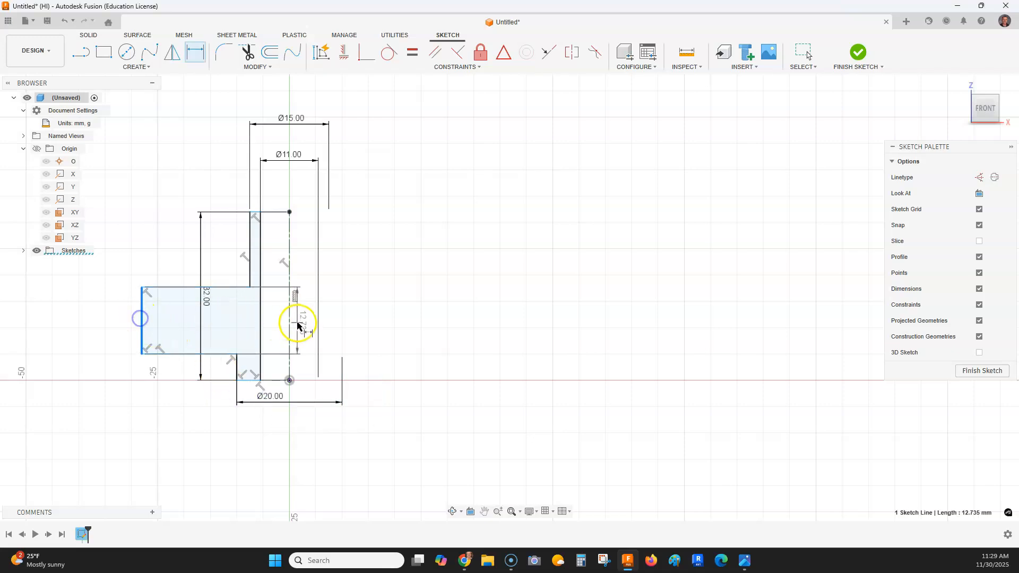
{"action": "left_click", "coordinate": [290, 325]}
{"action": "left_click", "coordinate": [259, 445]}
{"action": "type", "text": "25"}
{"action": "key", "text": "Return"}
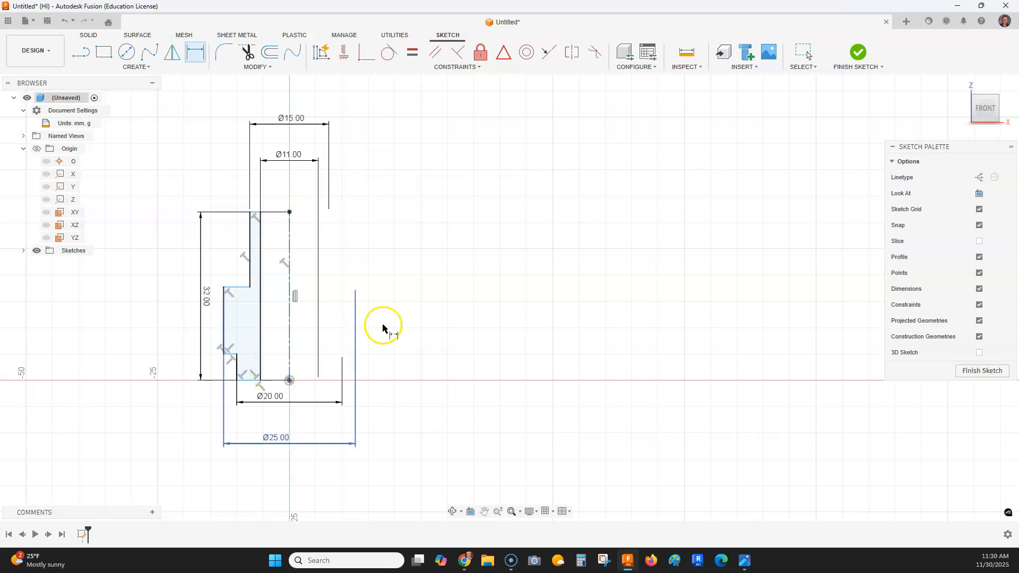
Step: Check the step heights in tfiso.png and dimension the short vertical line below the flange as 4 mm
{"action": "scroll", "coordinate": [325, 327], "scroll_direction": "up", "scroll_amount": 1}
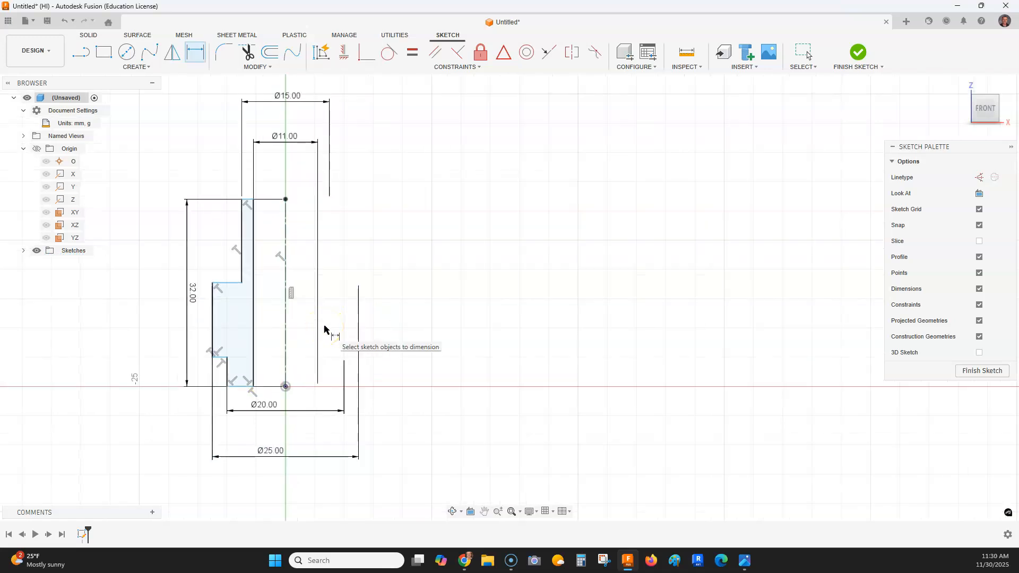
{"action": "key", "text": "alt+Tab"}
{"action": "scroll", "coordinate": [699, 308], "scroll_direction": "down", "scroll_amount": 3}
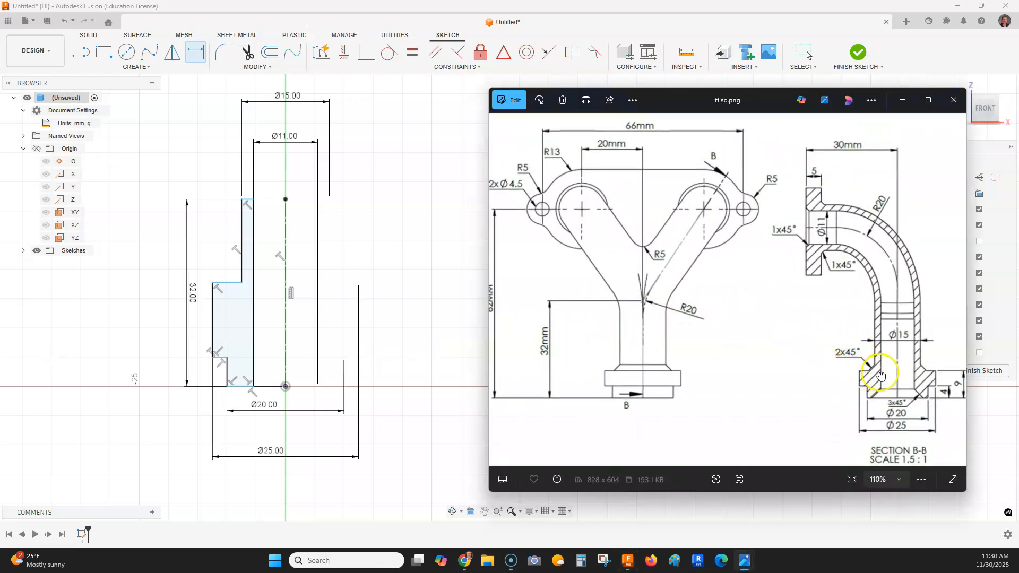
{"action": "scroll", "coordinate": [859, 361], "scroll_direction": "down", "scroll_amount": 1}
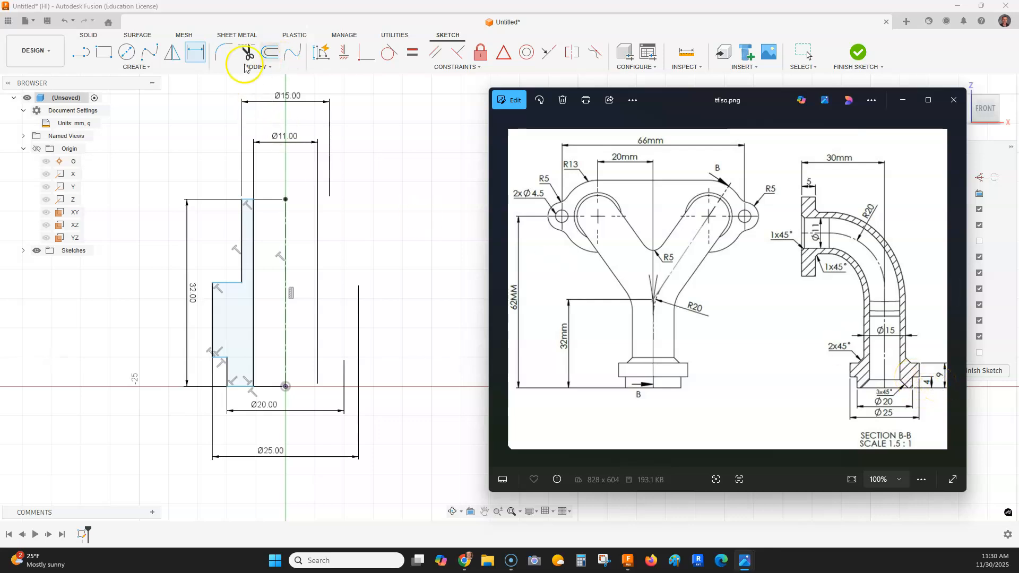
{"action": "left_click", "coordinate": [196, 52]}
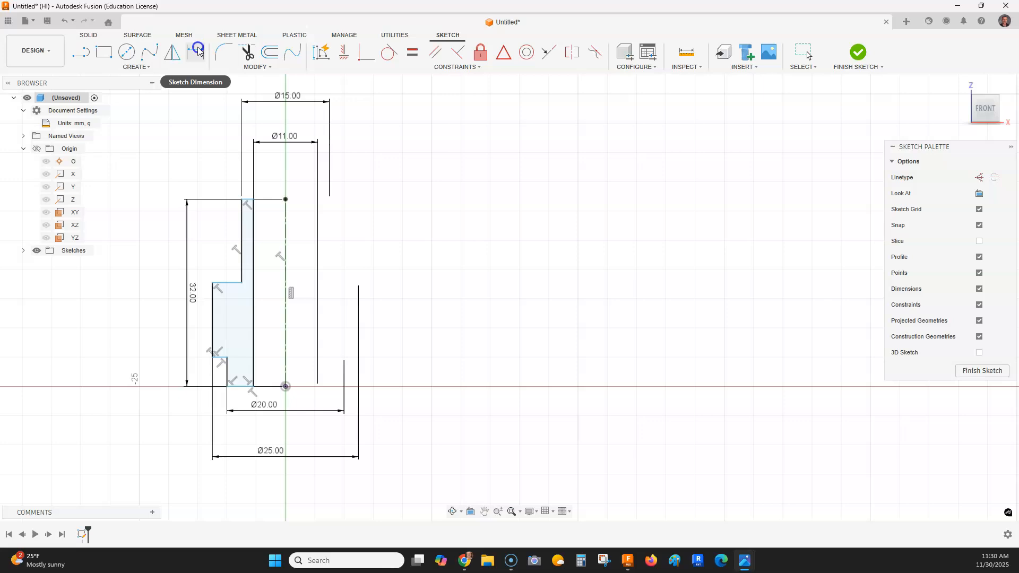
{"action": "left_click", "coordinate": [227, 365]}
{"action": "left_click", "coordinate": [163, 380]}
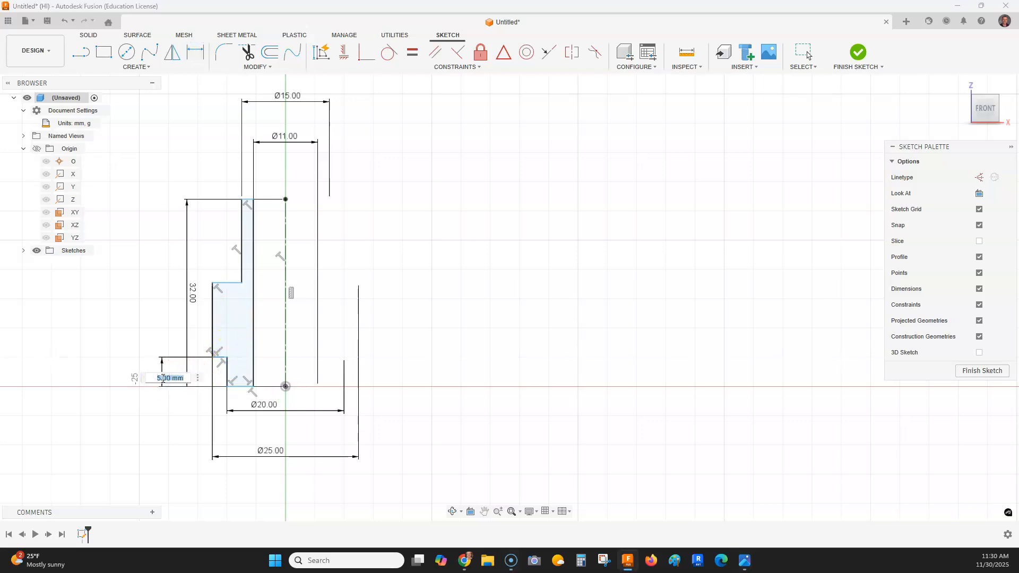
{"action": "type", "text": "4"}
{"action": "key", "text": "Return"}
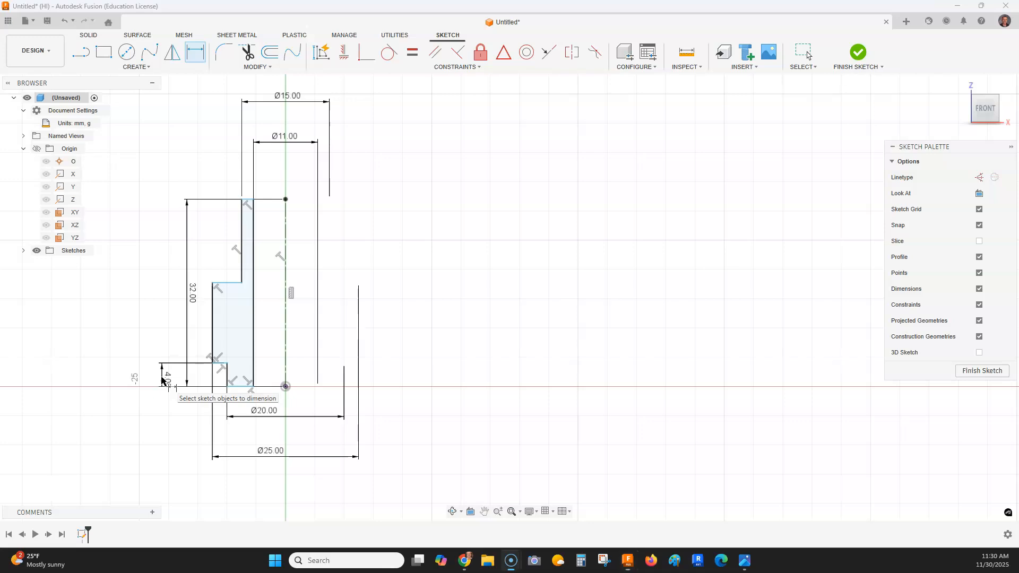
Step: Following tfiso.png, dimension the height from the profile's base line to the flange's upper line as 9 mm
{"action": "key", "text": "alt+Tab"}
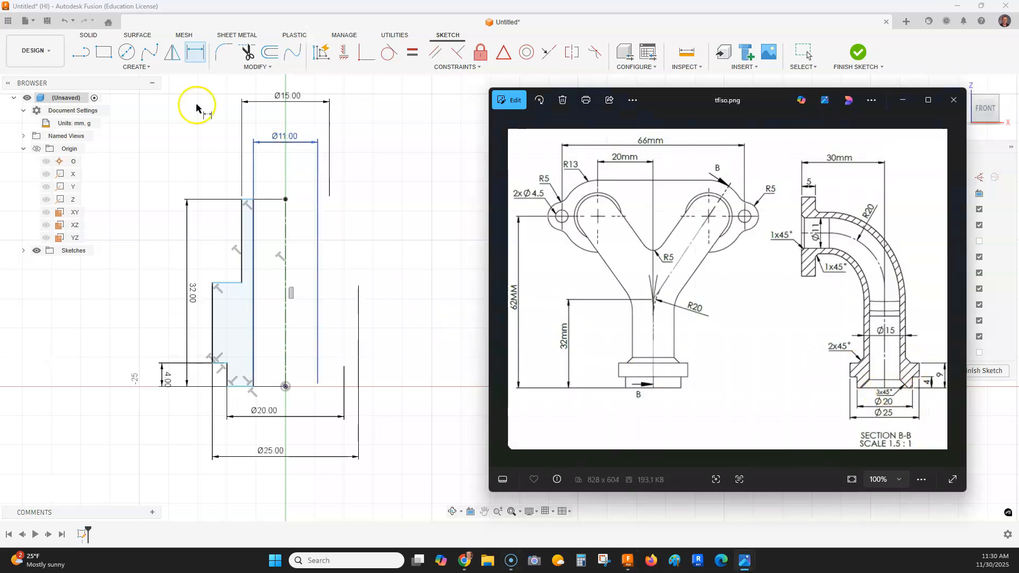
{"action": "left_click", "coordinate": [230, 285]}
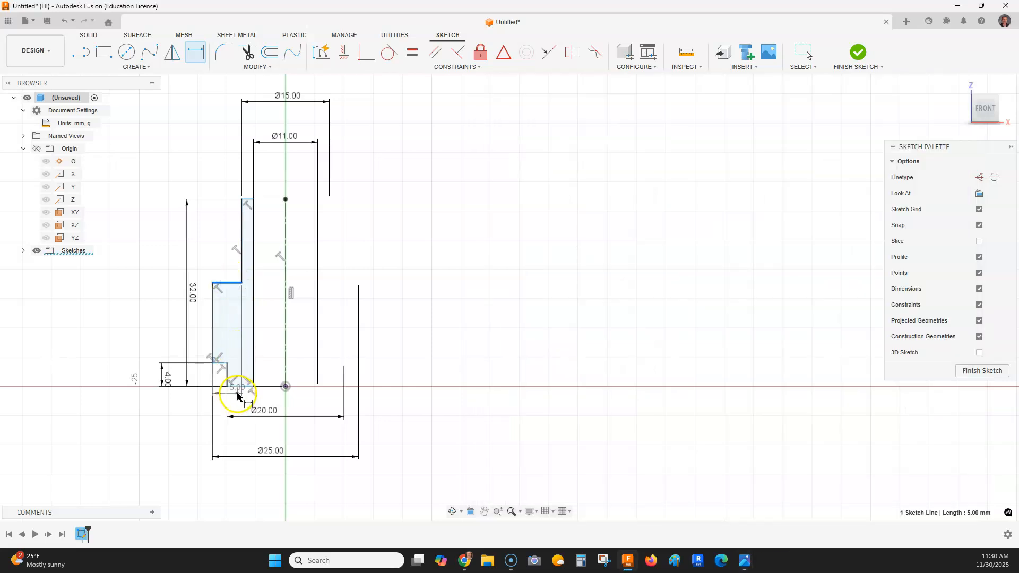
{"action": "left_click", "coordinate": [240, 388]}
{"action": "left_click", "coordinate": [128, 339]}
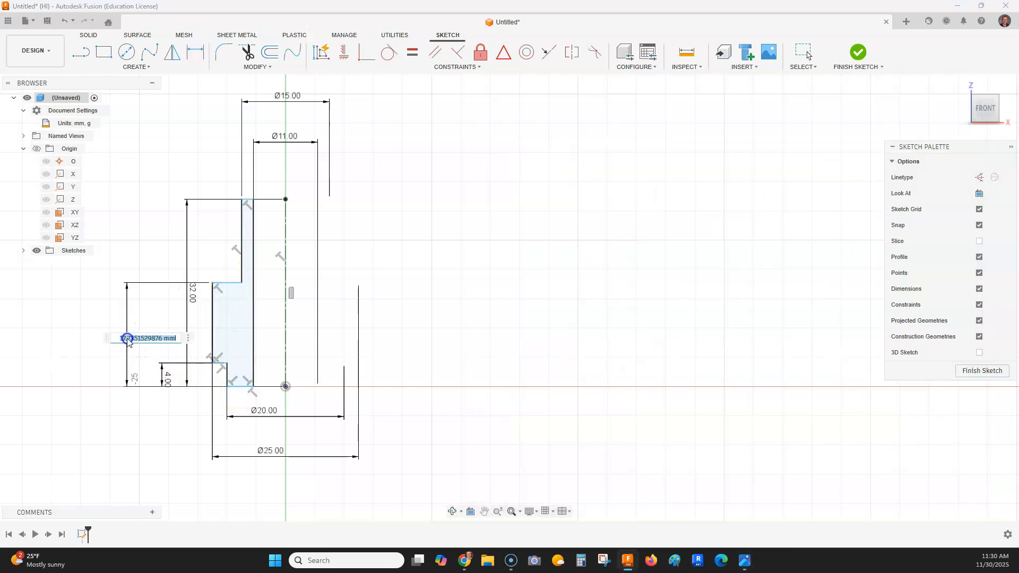
{"action": "type", "text": "9"}
{"action": "key", "text": "Return"}
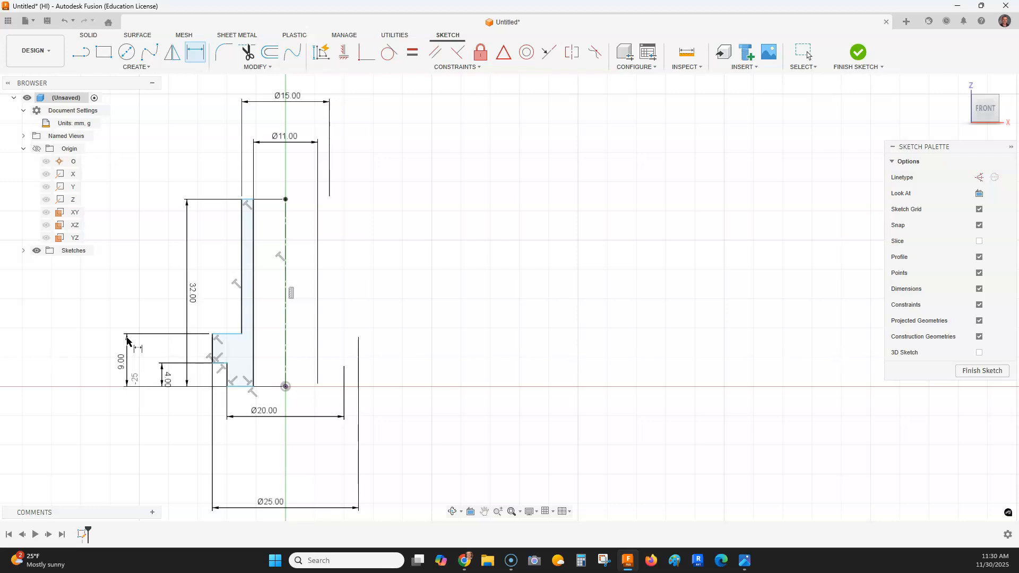
{"action": "left_click", "coordinate": [380, 250]}
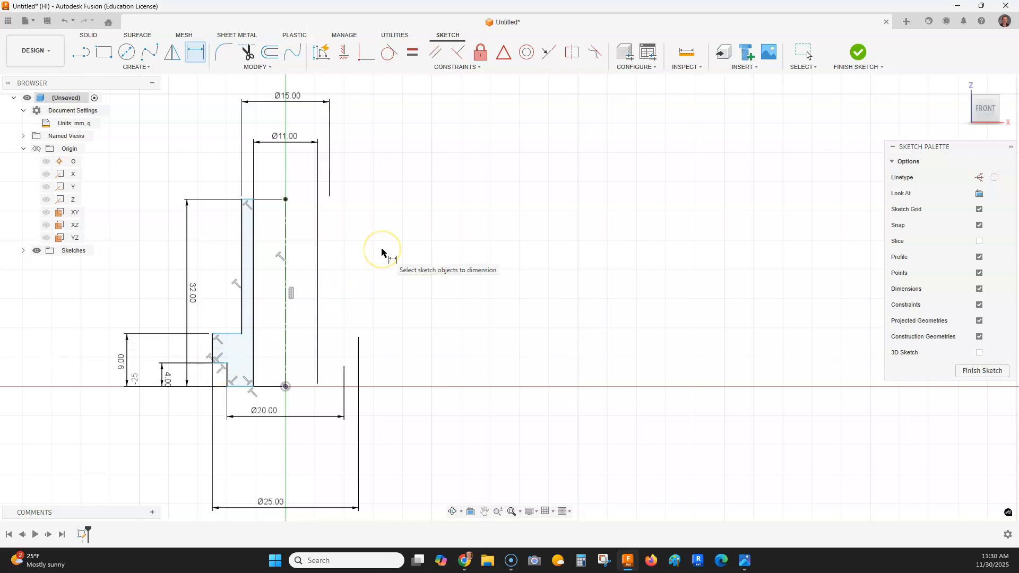
Step: Review section B-B in tfiso.png, then finish the sketch and revolve the profile 360° about the centerline as a new body
{"action": "key", "text": "alt+Tab"}
{"action": "left_click", "coordinate": [826, 216]}
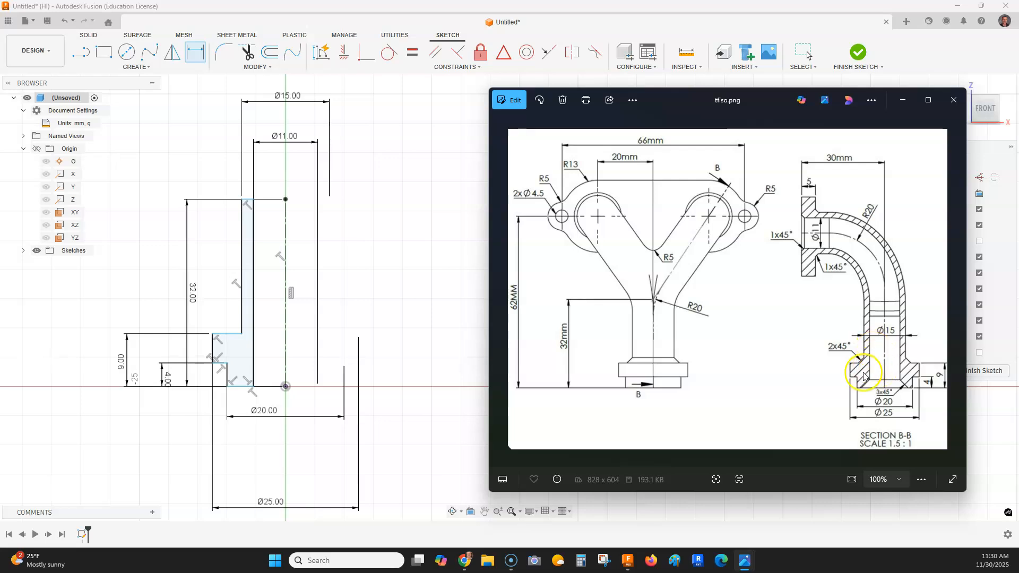
{"action": "scroll", "coordinate": [862, 365], "scroll_direction": "up", "scroll_amount": 5}
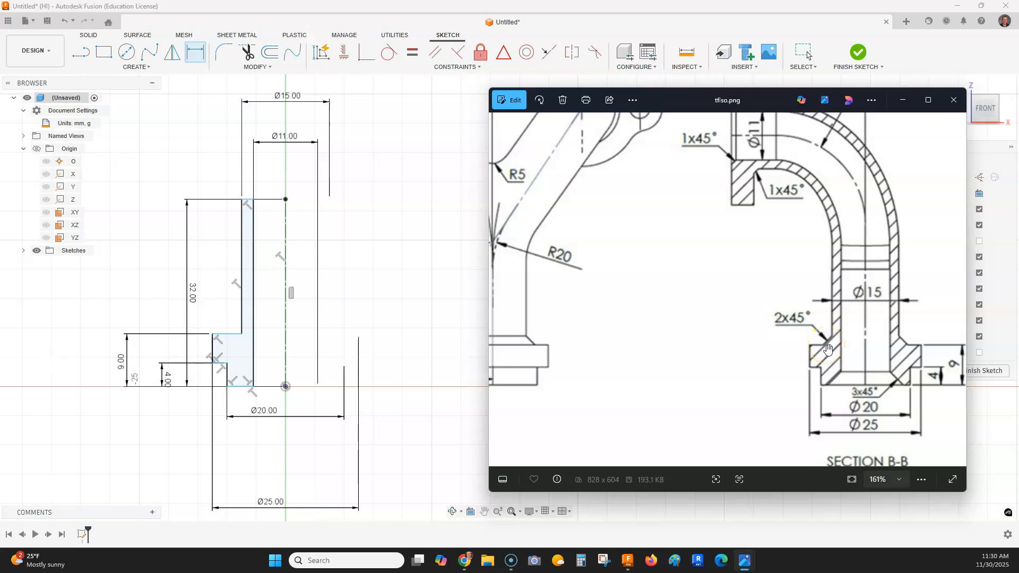
{"action": "left_click", "coordinate": [858, 52]}
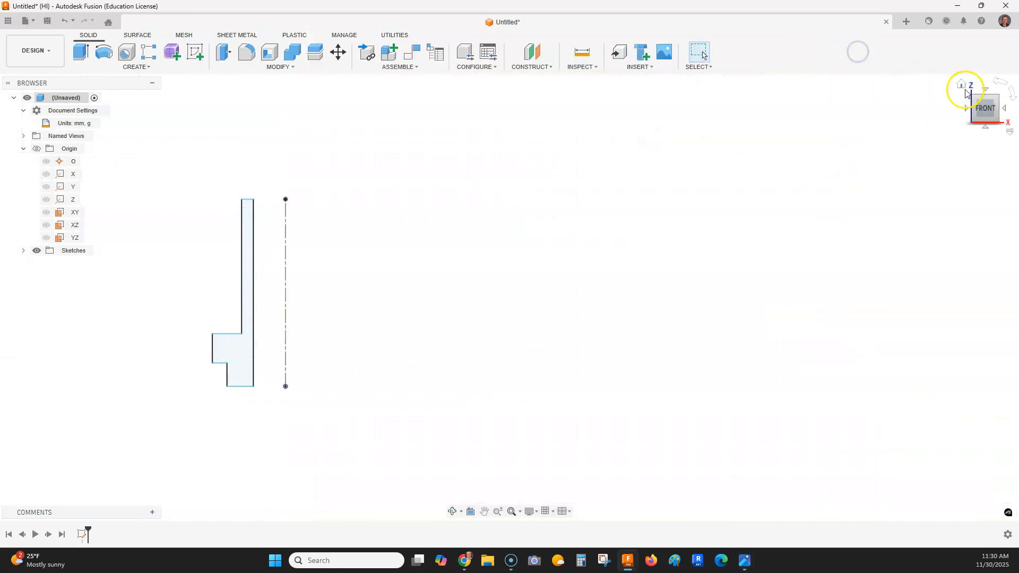
{"action": "left_click", "coordinate": [963, 85]}
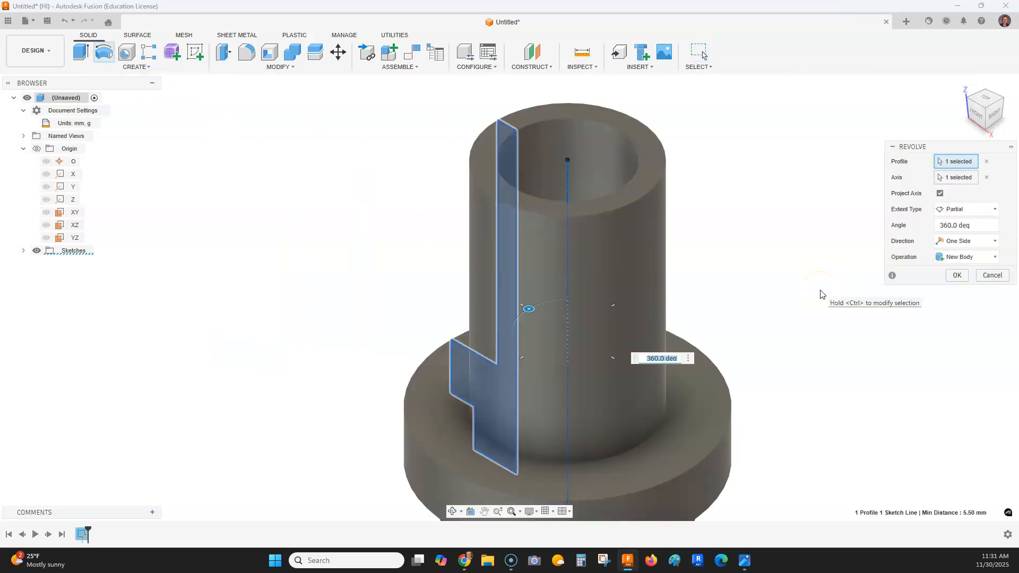
{"action": "middle_click_drag", "start_coordinate": [820, 293], "coordinate": [749, 252]}
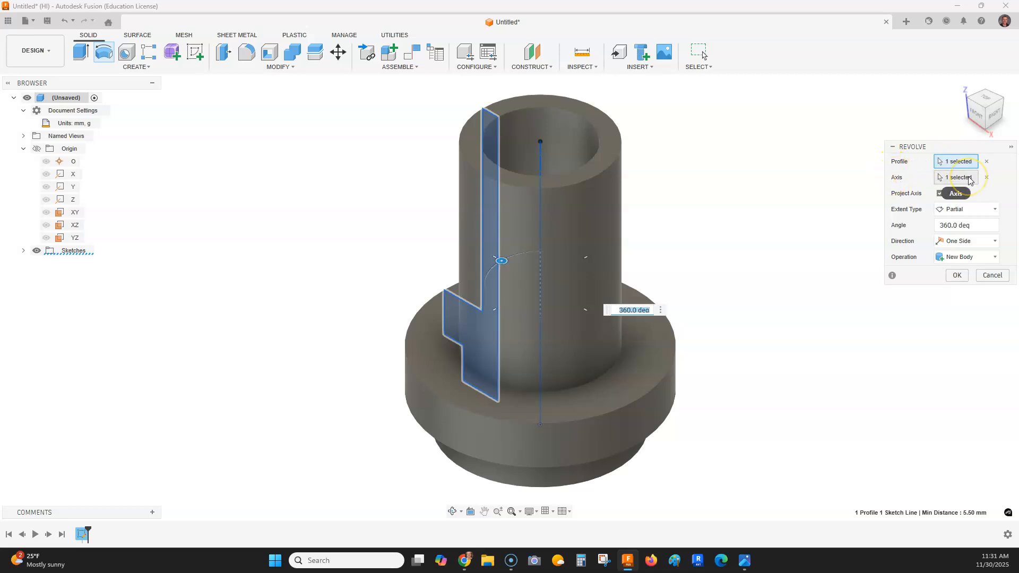
{"action": "left_click", "coordinate": [957, 276]}
Step: Following tfiso.png, chamfer the edge where the stem meets the flange's upper face using Distance and Angle, 2 mm at 45°
{"action": "left_click", "coordinate": [977, 121]}
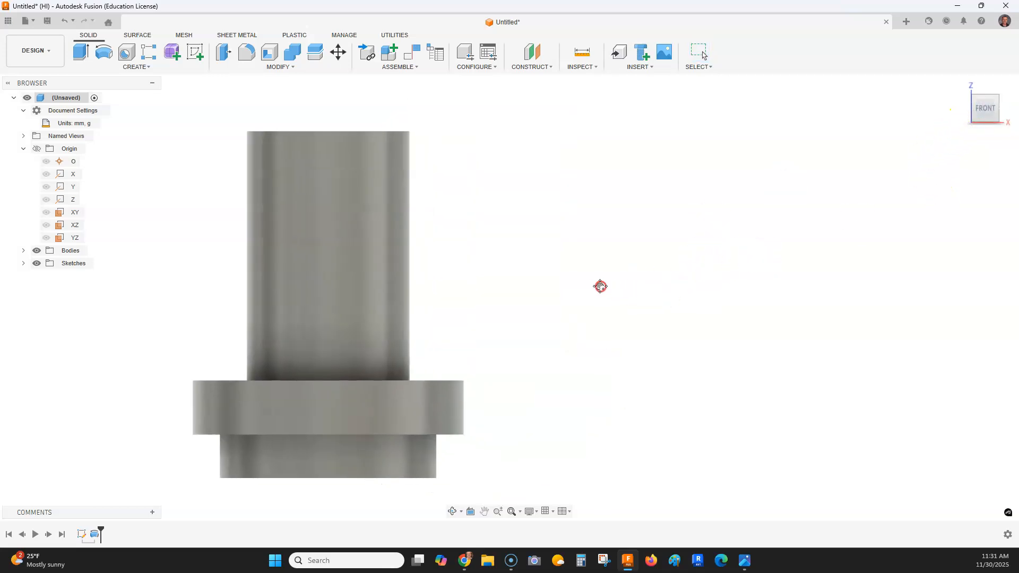
{"action": "middle_click_drag", "start_coordinate": [599, 287], "coordinate": [593, 269]}
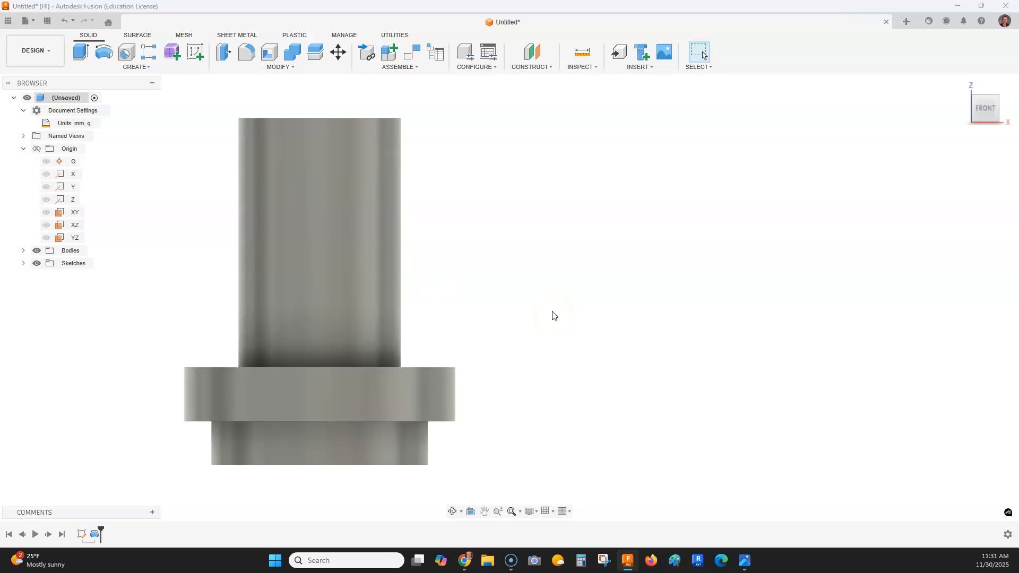
{"action": "key", "text": "alt+Tab"}
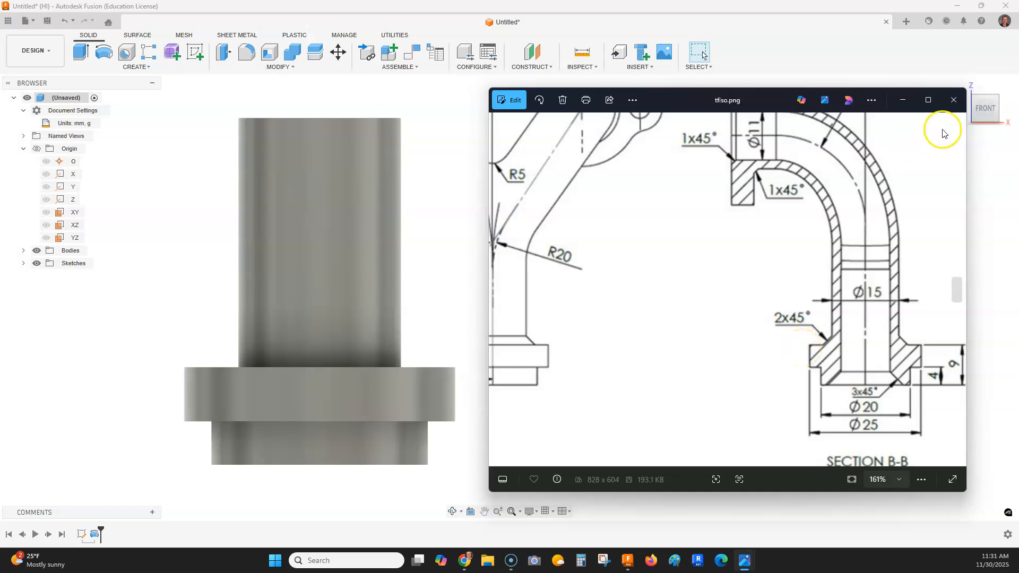
{"action": "left_click_drag", "start_coordinate": [991, 109], "coordinate": [960, 113]}
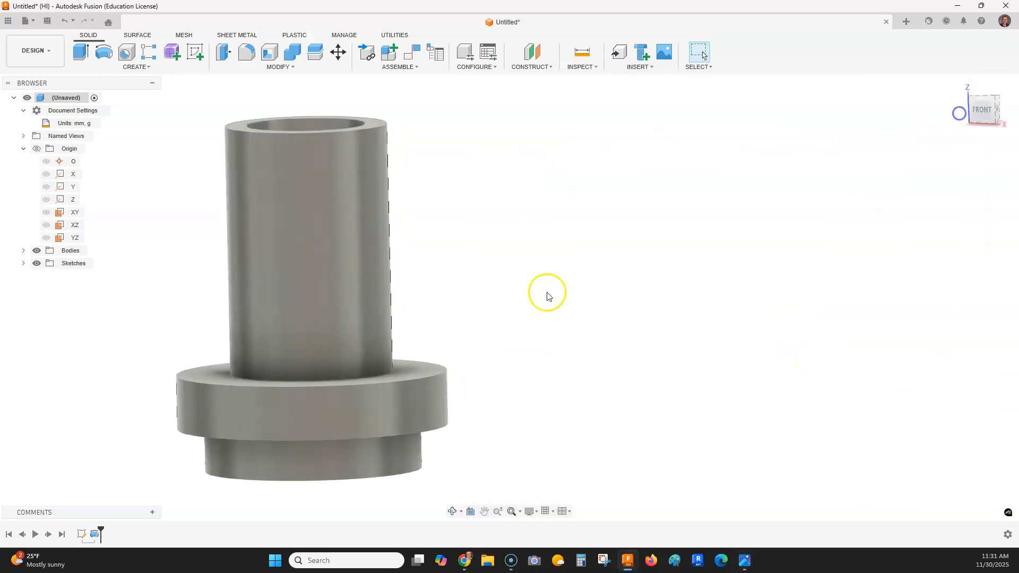
{"action": "middle_click_drag", "start_coordinate": [551, 296], "coordinate": [655, 272]}
{"action": "left_click", "coordinate": [278, 67]}
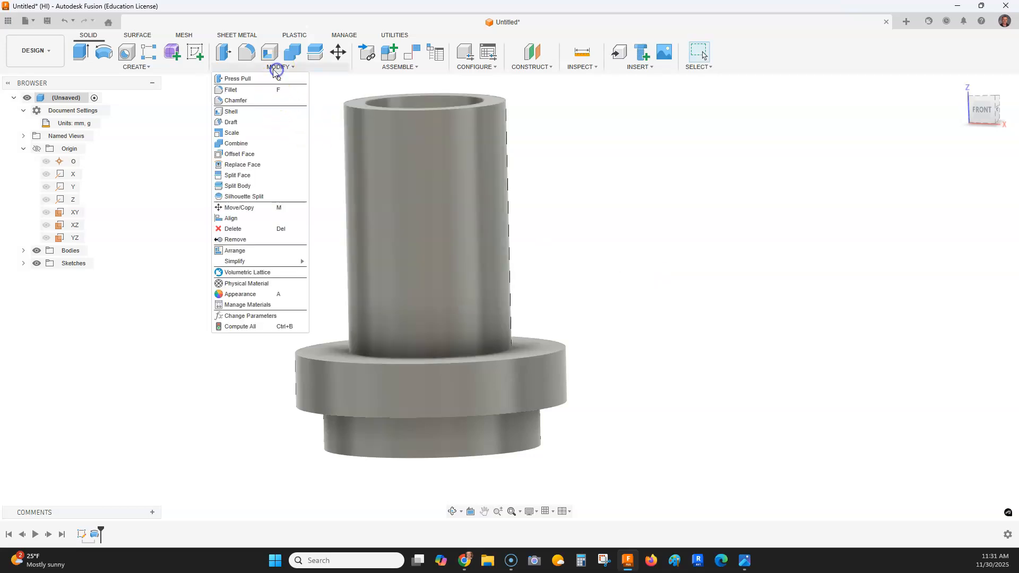
{"action": "left_click", "coordinate": [267, 106]}
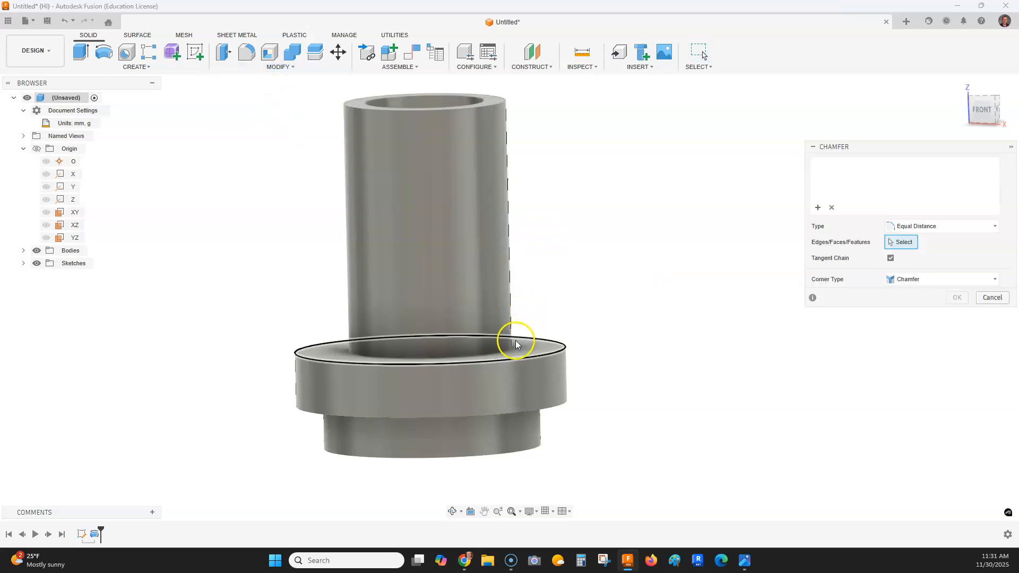
{"action": "left_click", "coordinate": [506, 351]}
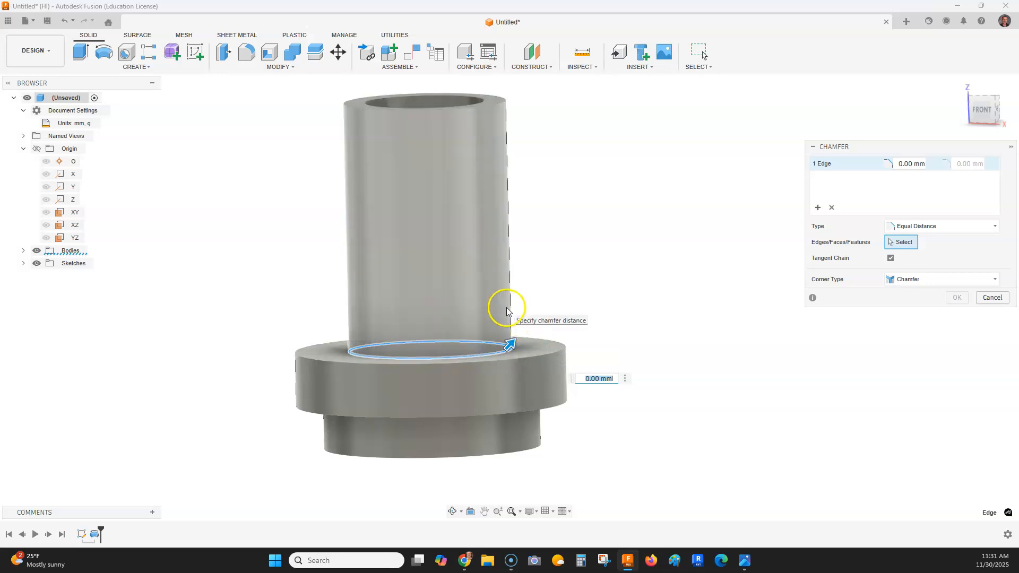
{"action": "key", "text": "alt+Tab"}
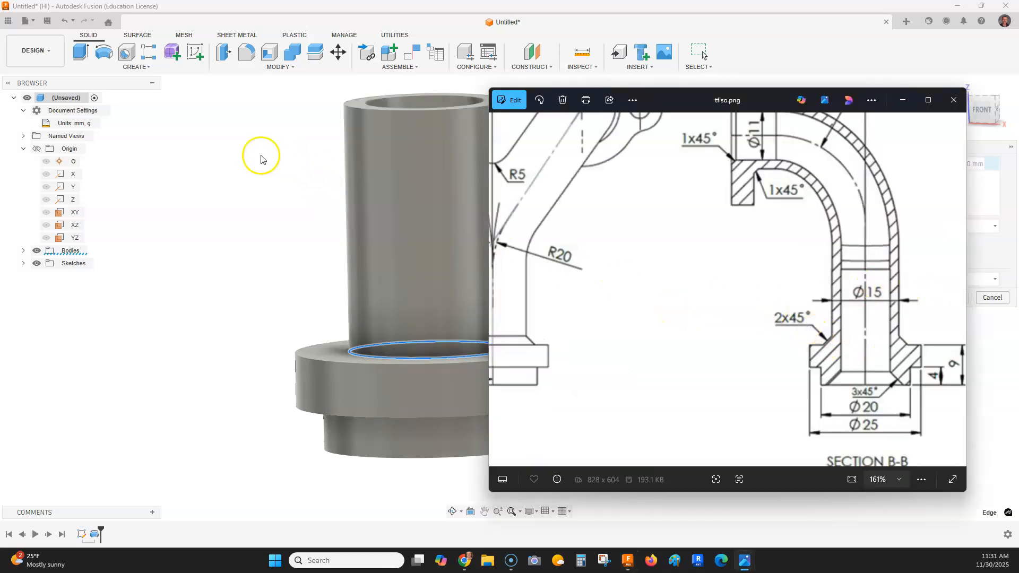
{"action": "key", "text": "alt+Tab"}
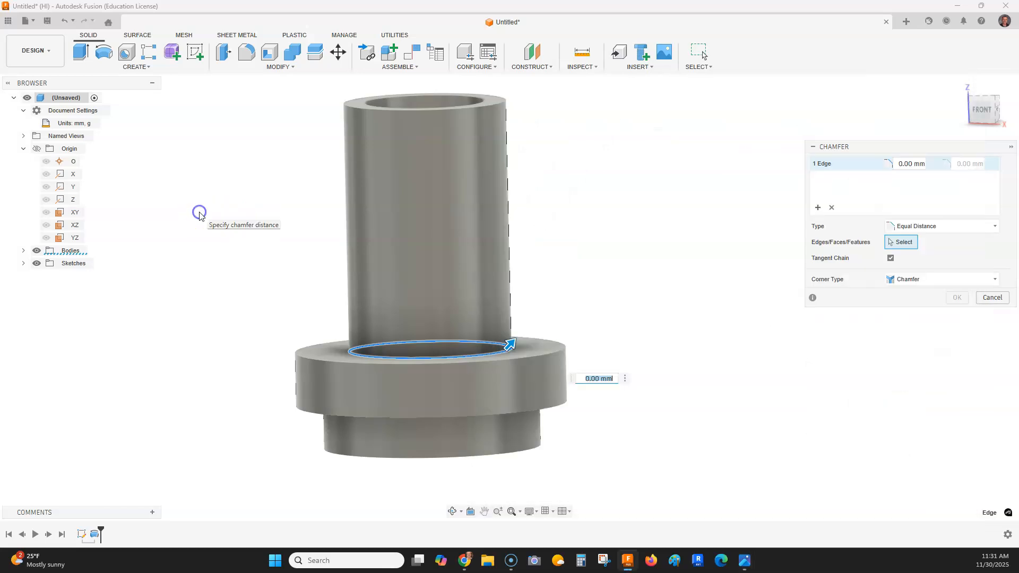
{"action": "left_click", "coordinate": [915, 228]}
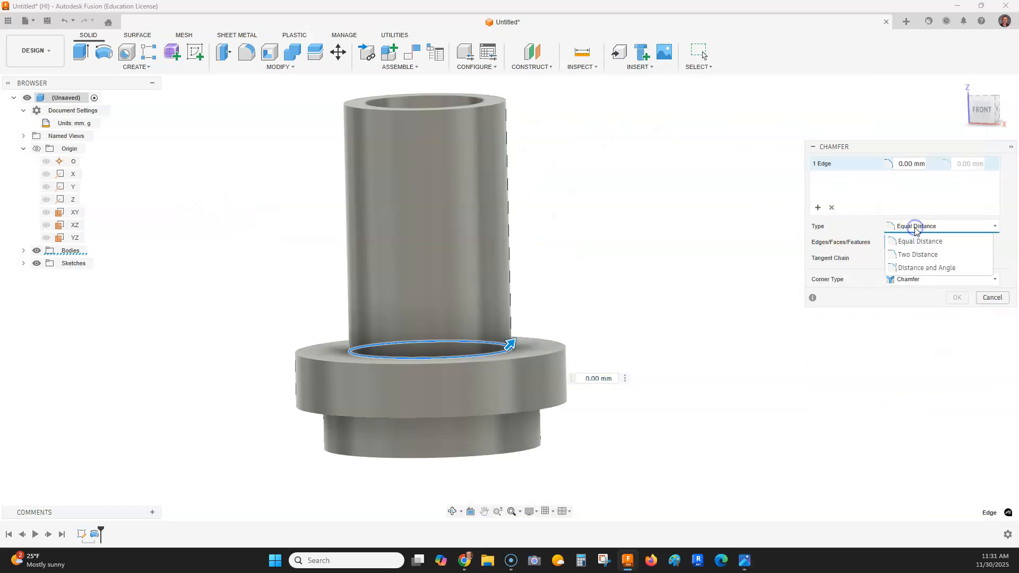
{"action": "left_click", "coordinate": [925, 269]}
{"action": "left_click", "coordinate": [899, 165]}
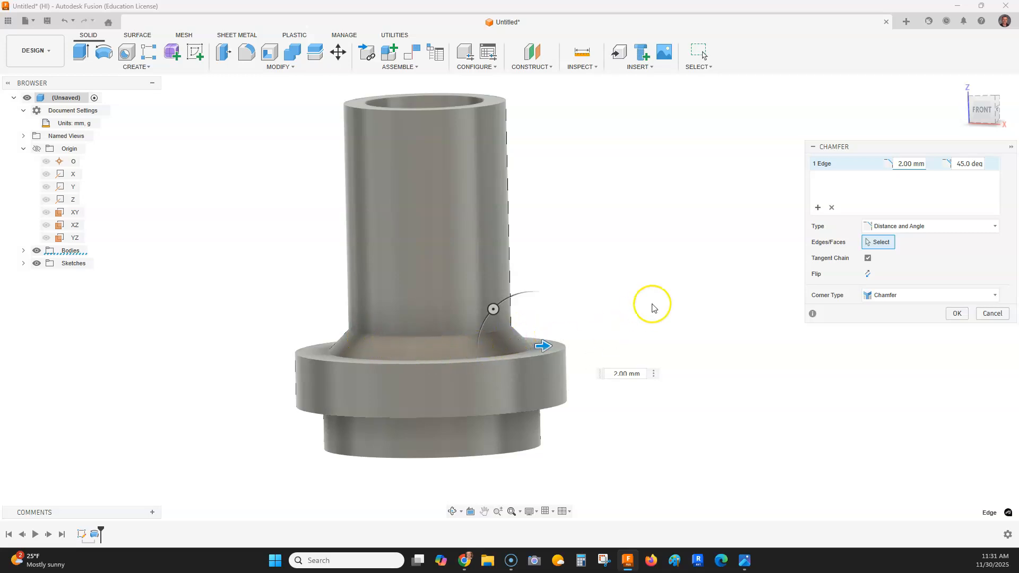
{"action": "left_click", "coordinate": [956, 313]}
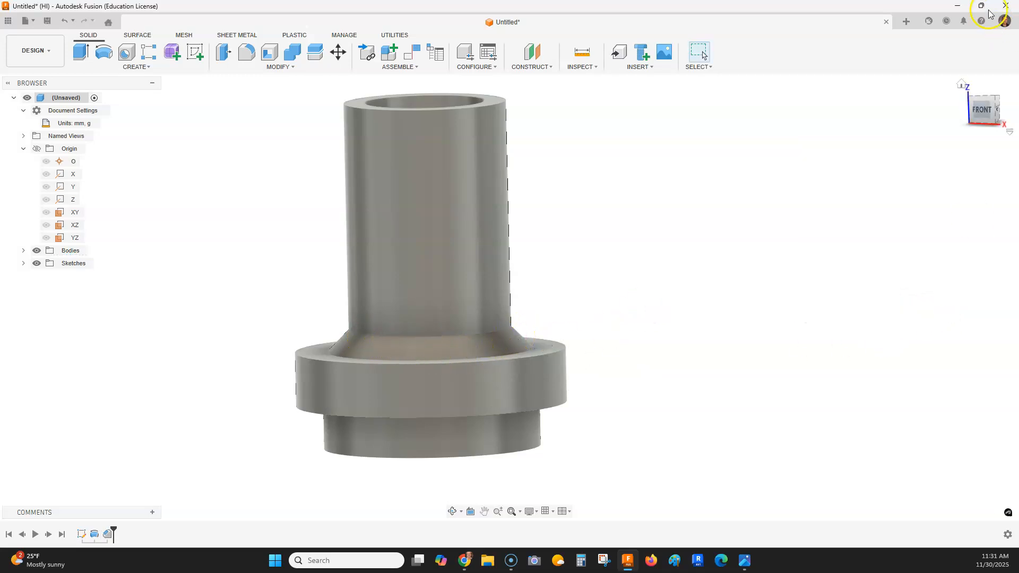
Step: Following tfiso.png, chamfer the bore's edge on the underside of the body with Distance and Angle, 3 mm at 45°
{"action": "left_click_drag", "start_coordinate": [990, 109], "coordinate": [931, 67]}
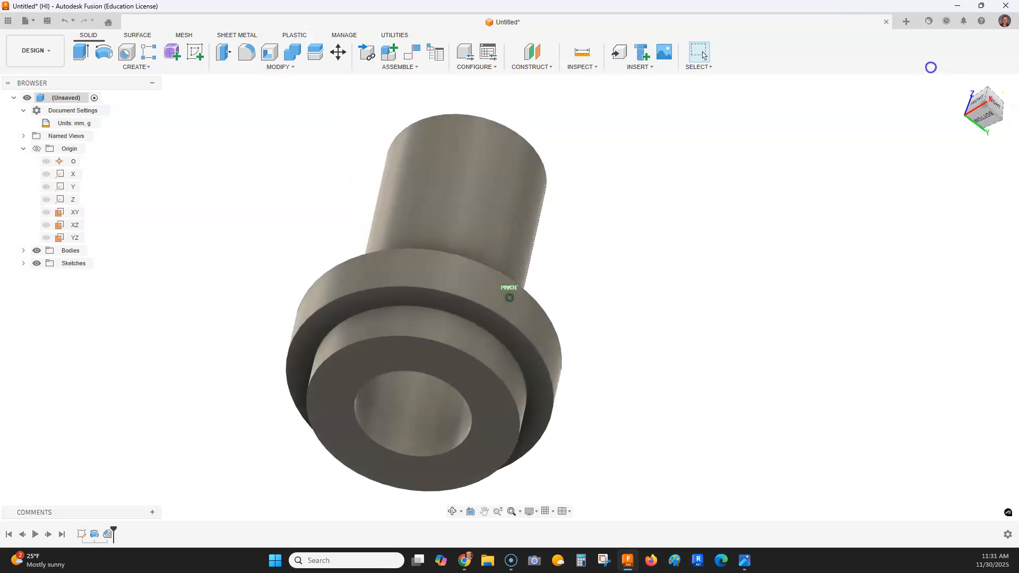
{"action": "middle_click_drag", "start_coordinate": [748, 216], "coordinate": [666, 208]}
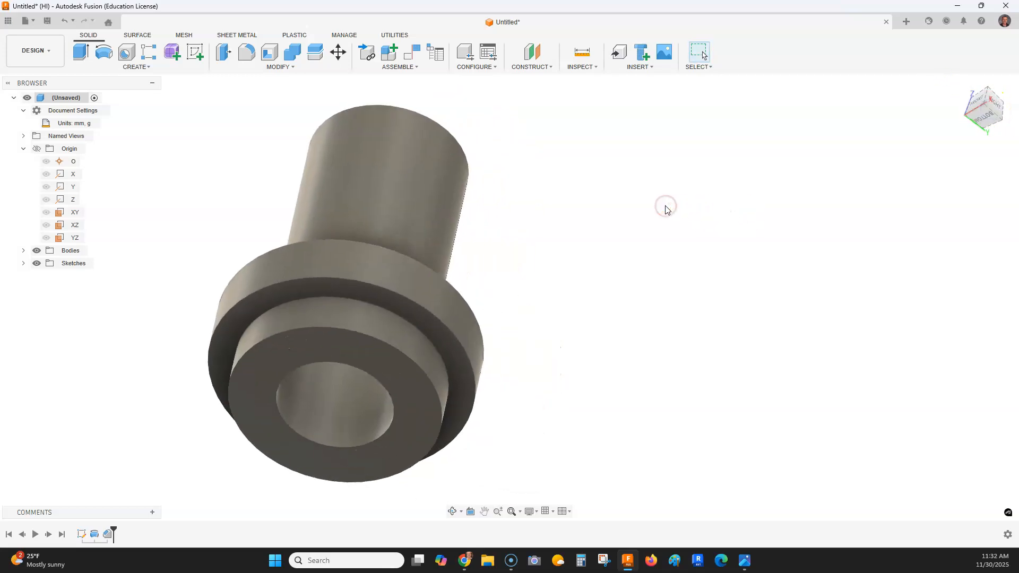
{"action": "key", "text": "alt+Tab"}
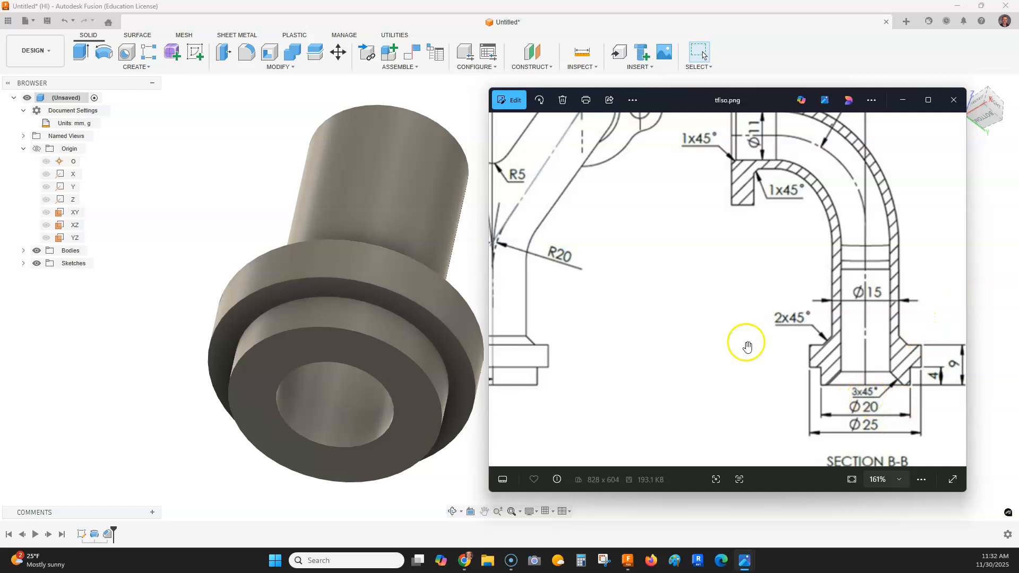
{"action": "left_click", "coordinate": [173, 148]}
{"action": "left_click", "coordinate": [258, 69]}
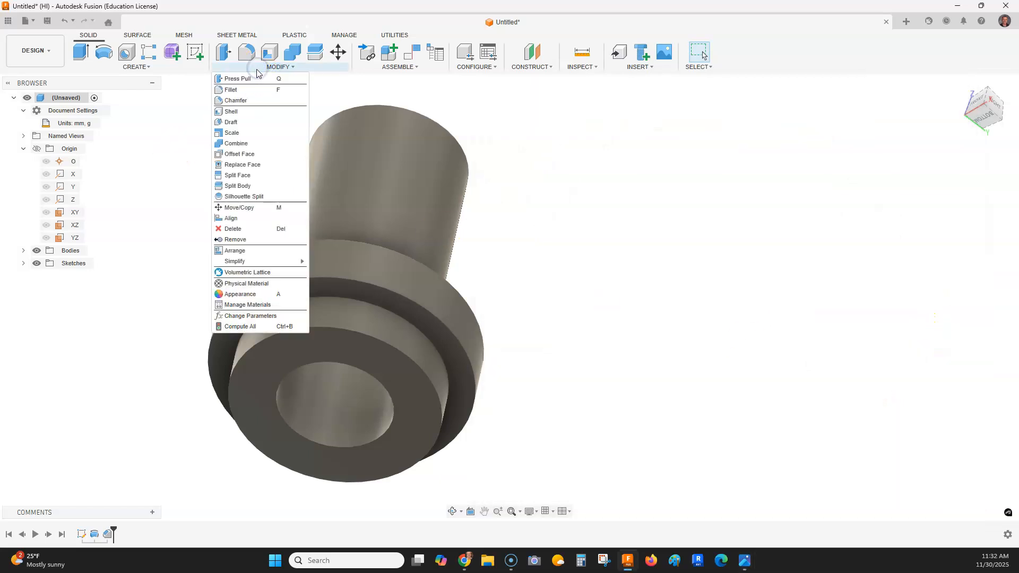
{"action": "left_click", "coordinate": [234, 101]}
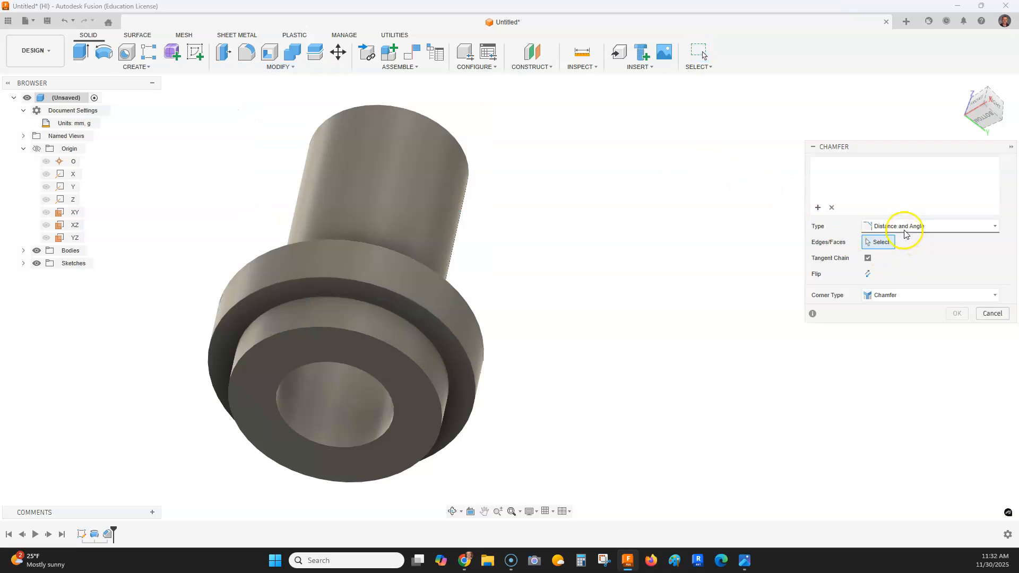
{"action": "left_click", "coordinate": [385, 392]}
{"action": "left_click", "coordinate": [900, 164]}
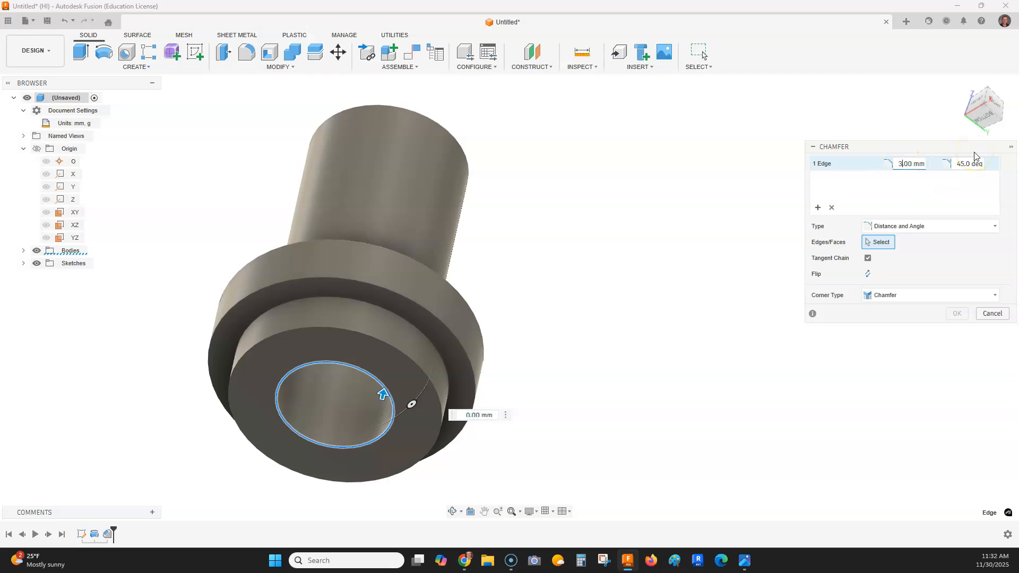
{"action": "type", "text": "3"}
{"action": "key", "text": "Return"}
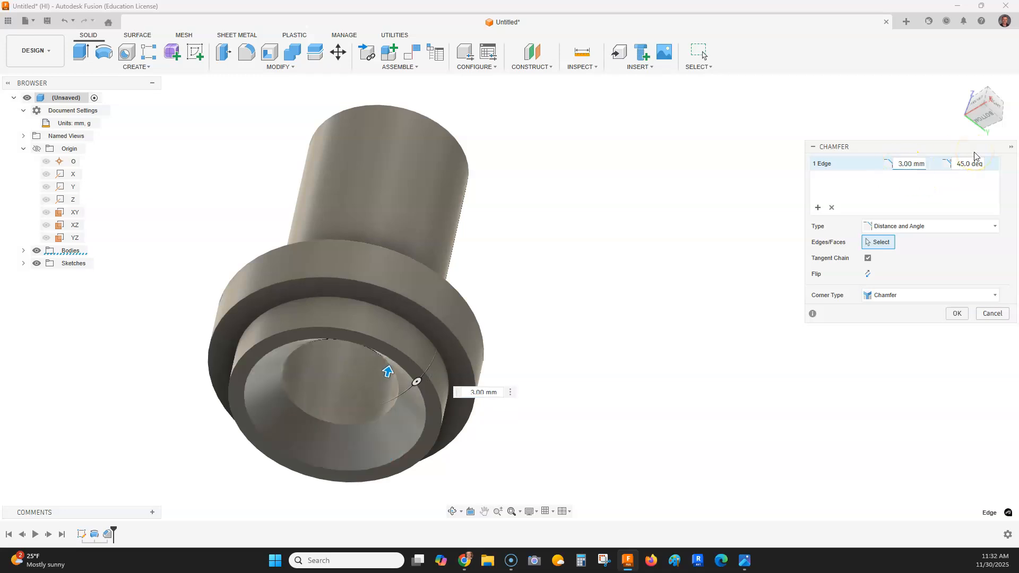
{"action": "left_click", "coordinate": [957, 313]}
Step: Create a section analysis through the YZ plane at 0 mm and compare the cut with section B-B in tfiso.png
{"action": "left_click", "coordinate": [961, 85]}
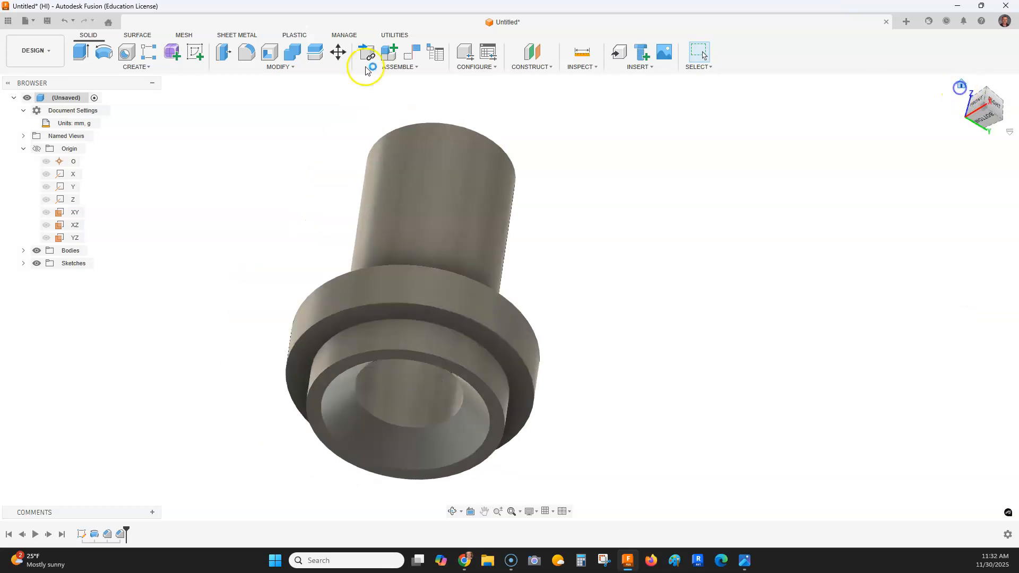
{"action": "left_click", "coordinate": [578, 69]}
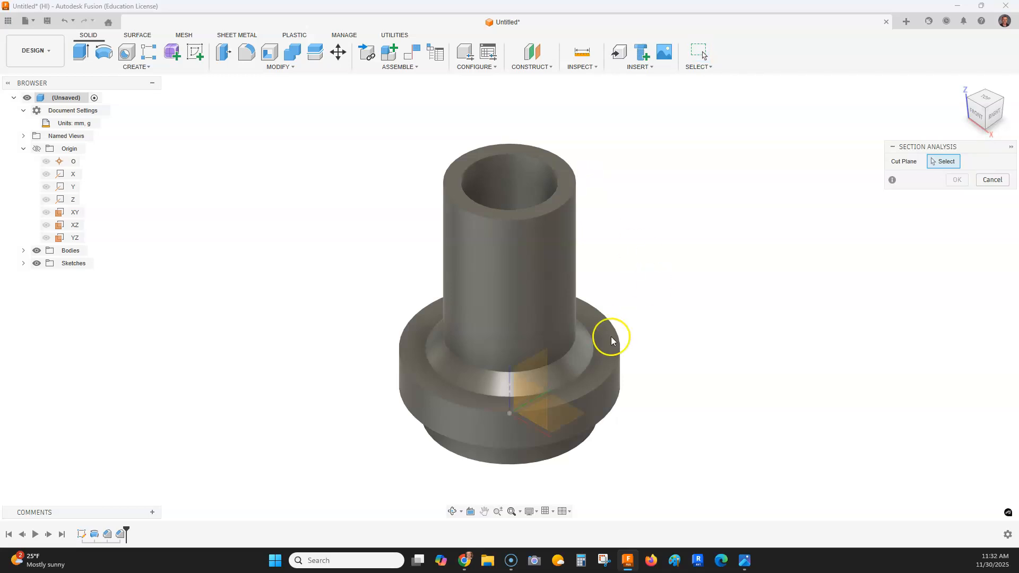
{"action": "left_click", "coordinate": [543, 369]}
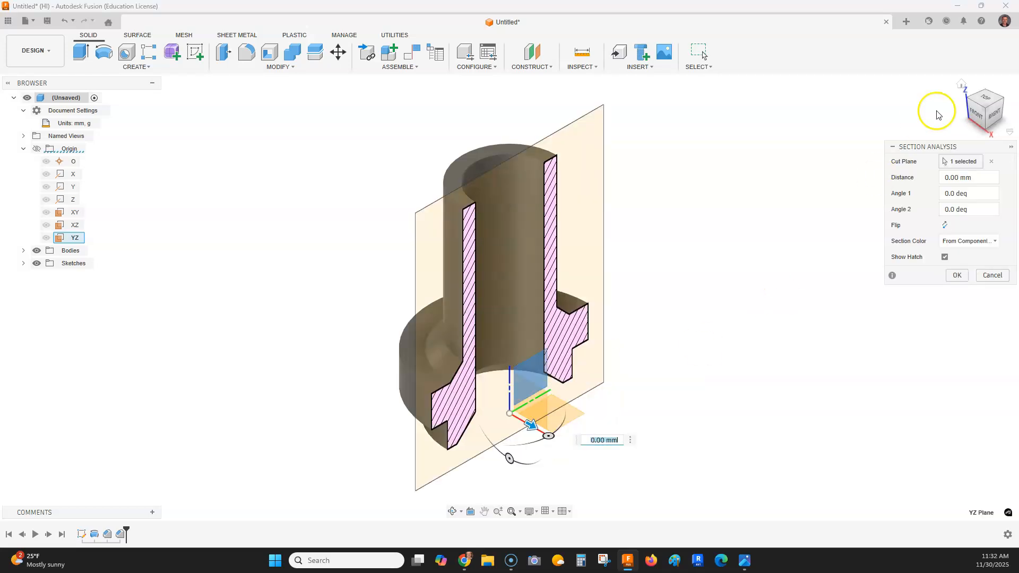
{"action": "left_click", "coordinate": [994, 118]}
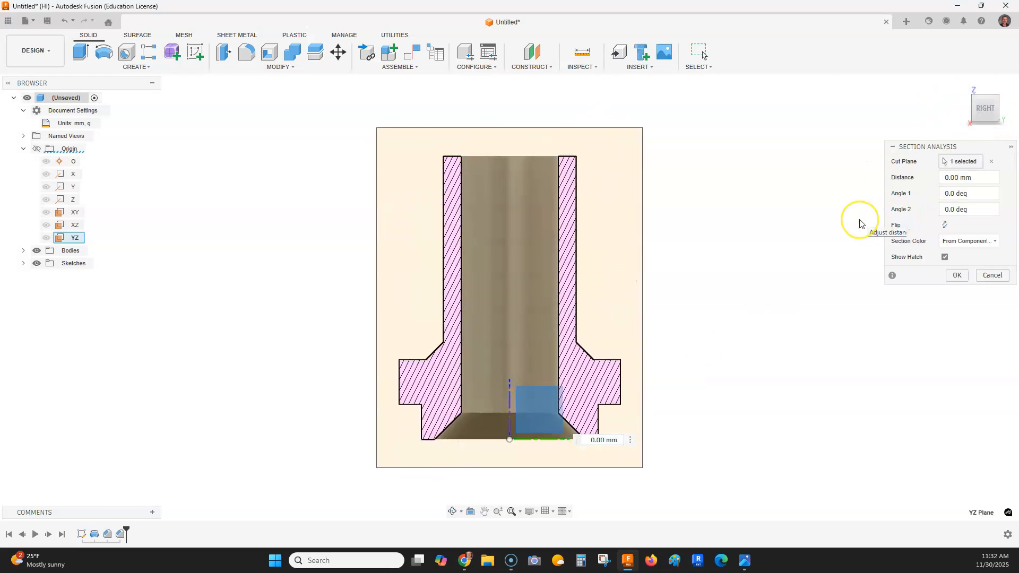
{"action": "key", "text": "alt+Tab"}
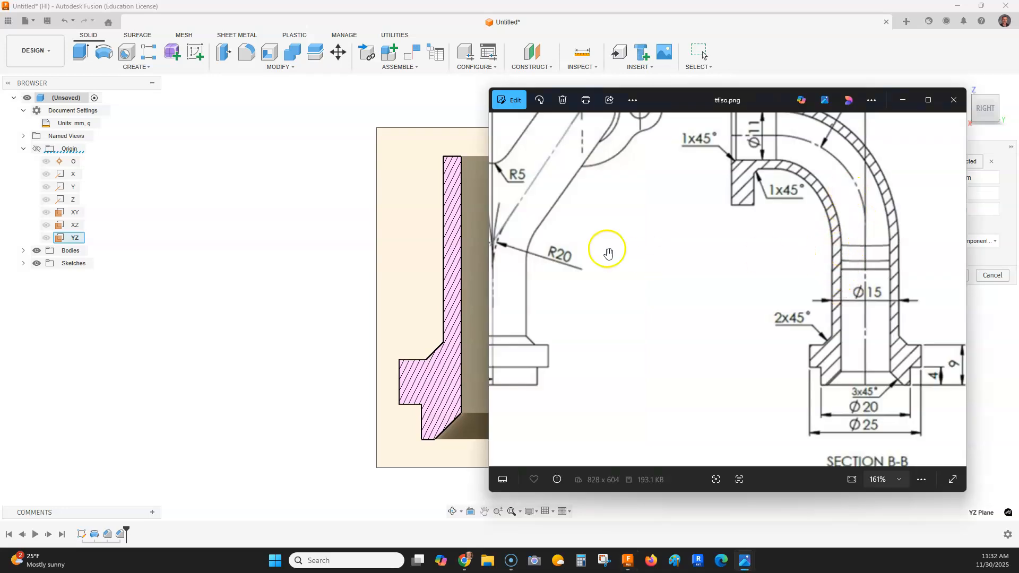
{"action": "middle_click_drag", "start_coordinate": [451, 216], "coordinate": [227, 227]}
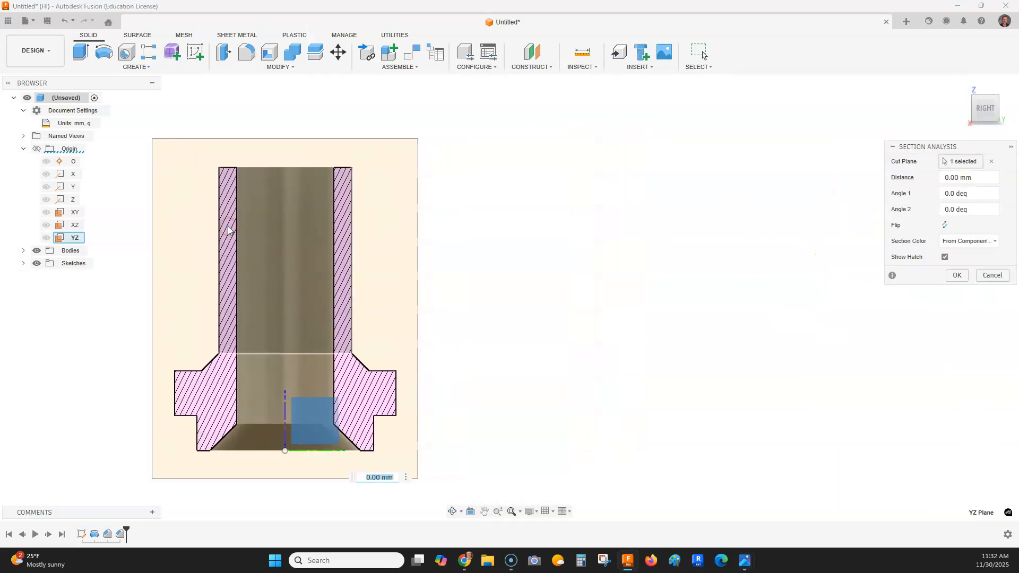
{"action": "key", "text": "alt+Tab"}
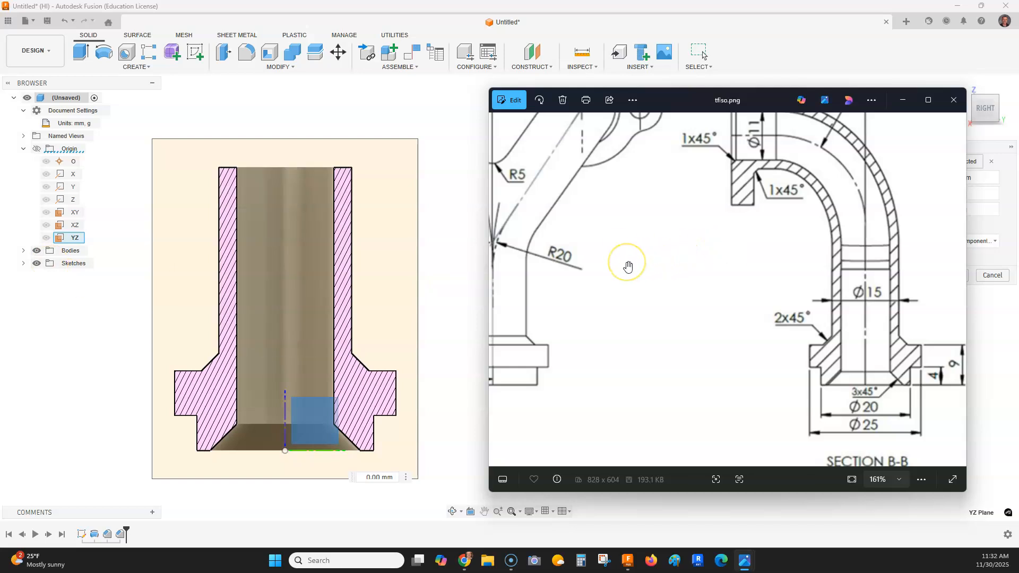
{"action": "left_click", "coordinate": [458, 130]}
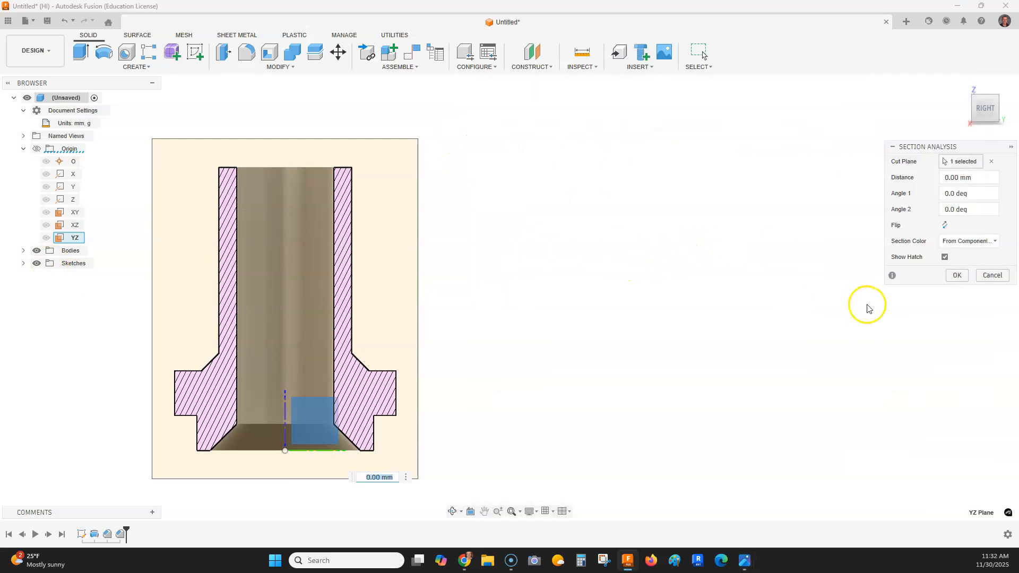
{"action": "left_click", "coordinate": [955, 275]}
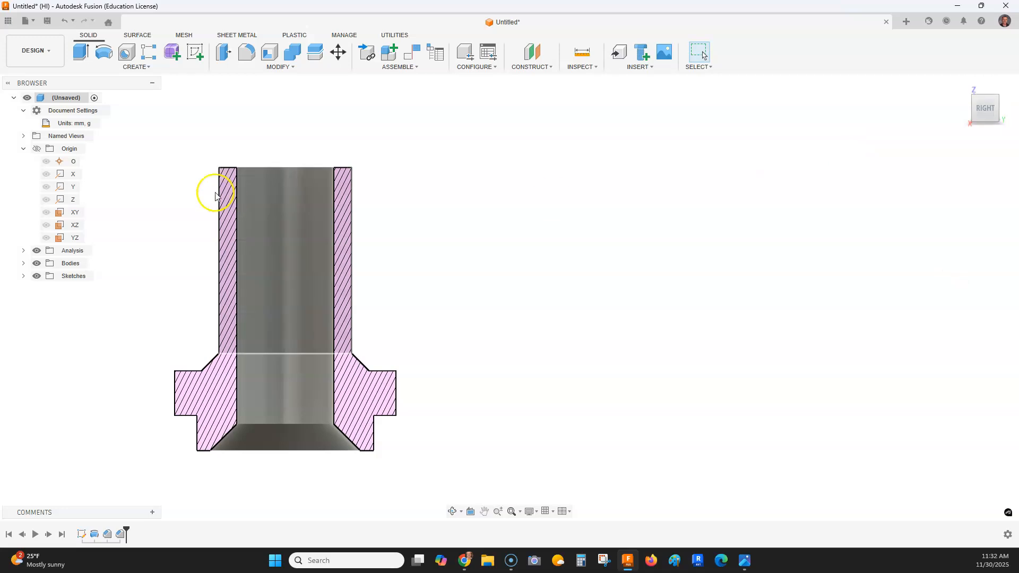
Step: Collapse the Origin folder, expand Analysis and hide the Section1 analysis to show the whole body again
{"action": "left_click", "coordinate": [23, 149]}
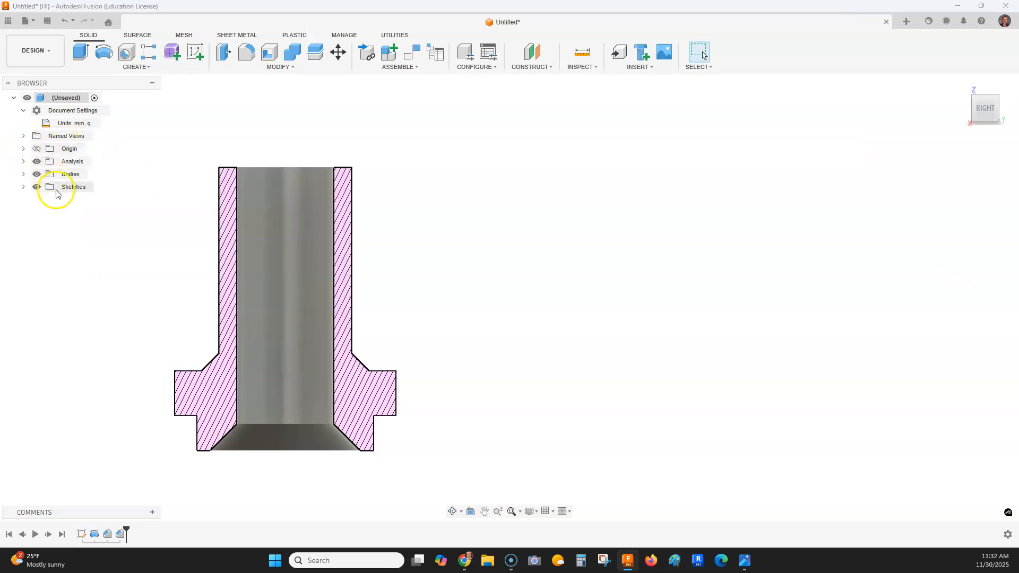
{"action": "left_click", "coordinate": [23, 162]}
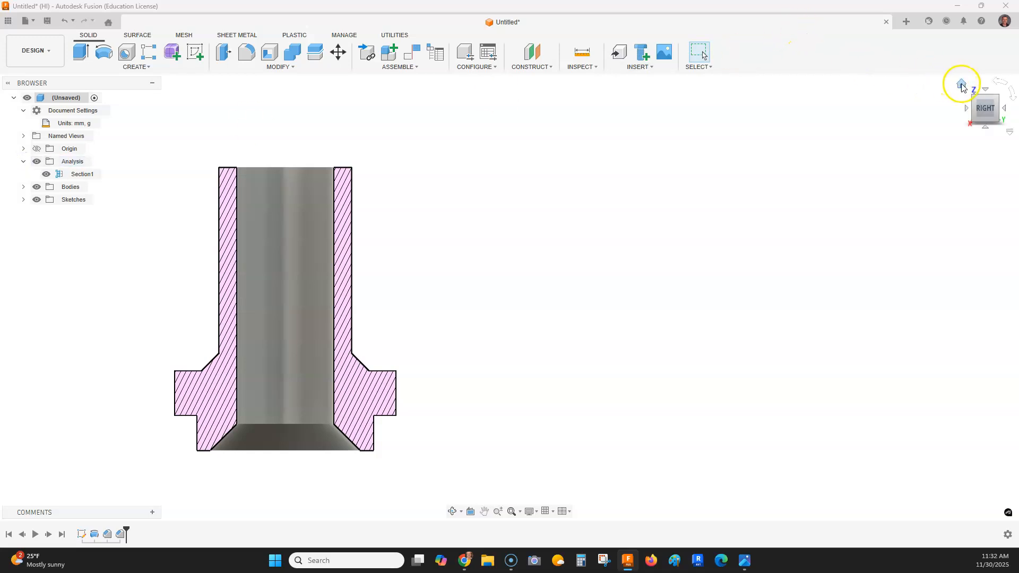
{"action": "left_click", "coordinate": [962, 85]}
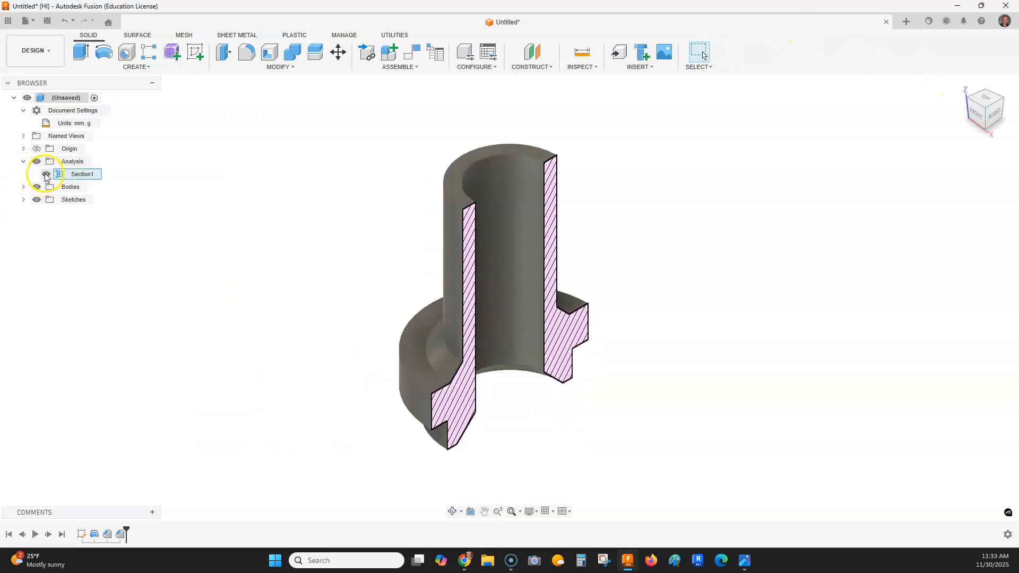
{"action": "left_click", "coordinate": [45, 174]}
{"action": "middle_click_drag", "start_coordinate": [382, 212], "coordinate": [295, 214]}
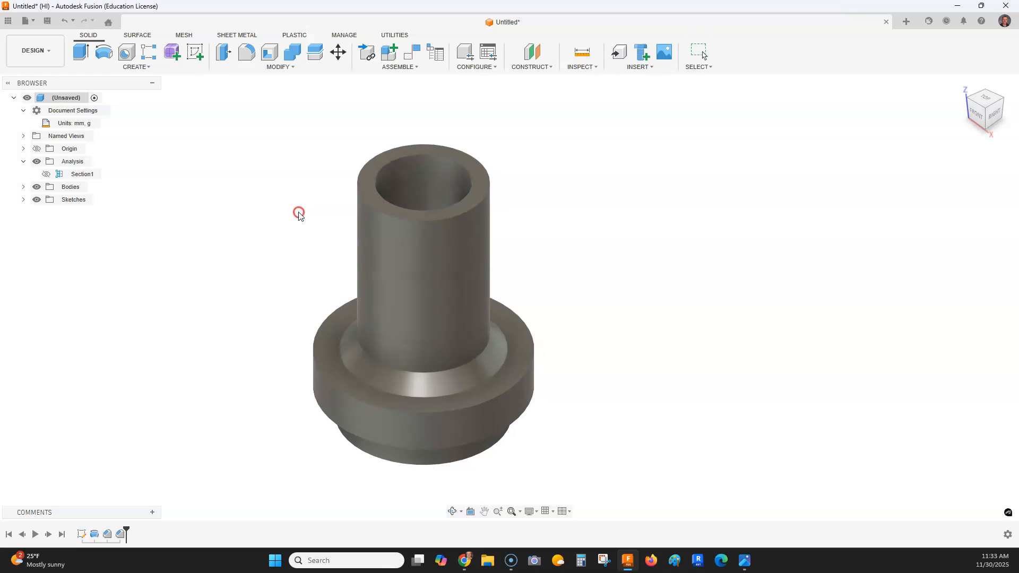
Step: Save the design as "Cylindrcal Object" in VIDEO PARTS
{"action": "left_click", "coordinate": [48, 21]}
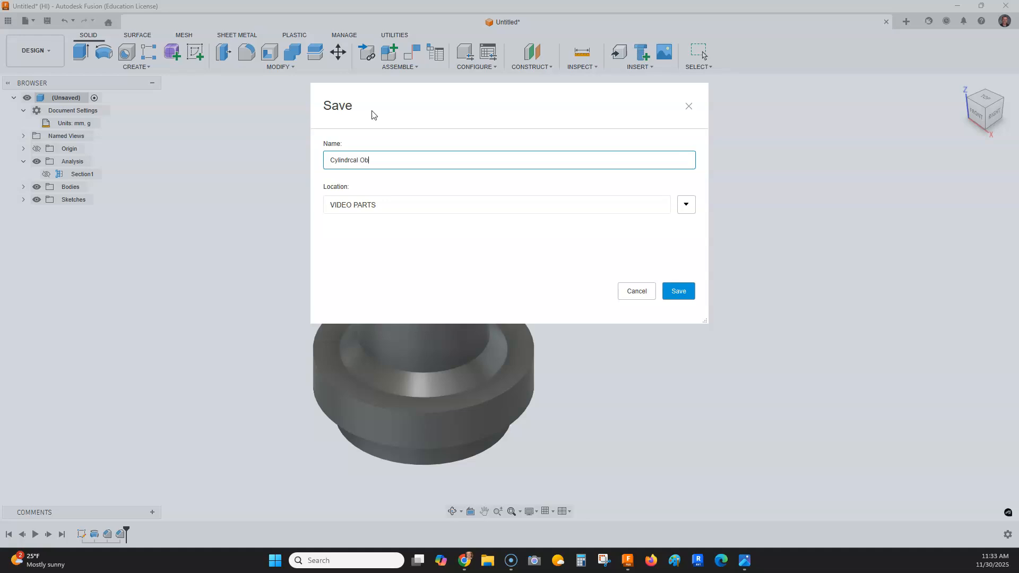
{"action": "key", "text": "Return"}
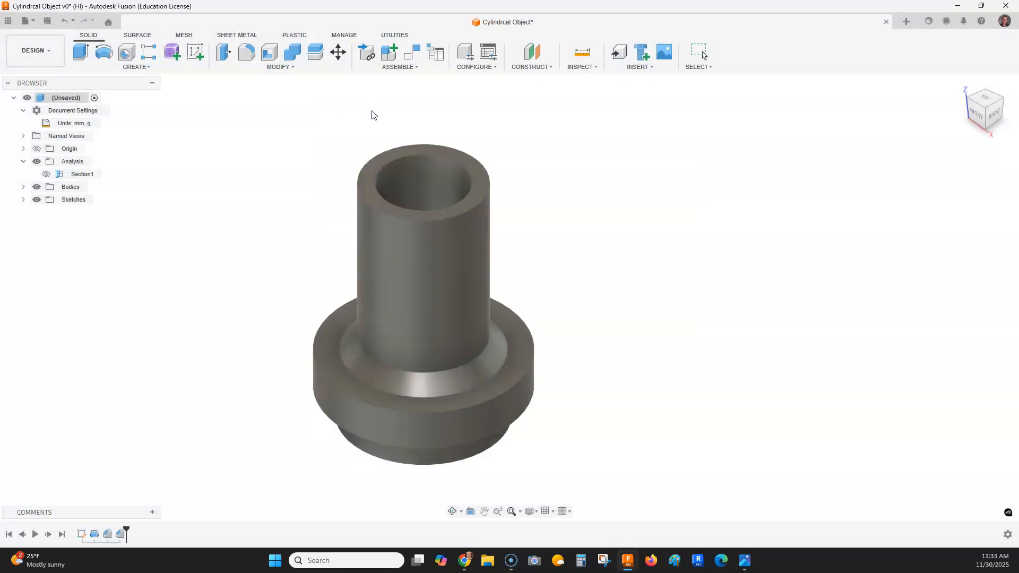
{"action": "middle_click_drag", "start_coordinate": [686, 179], "coordinate": [555, 171]}
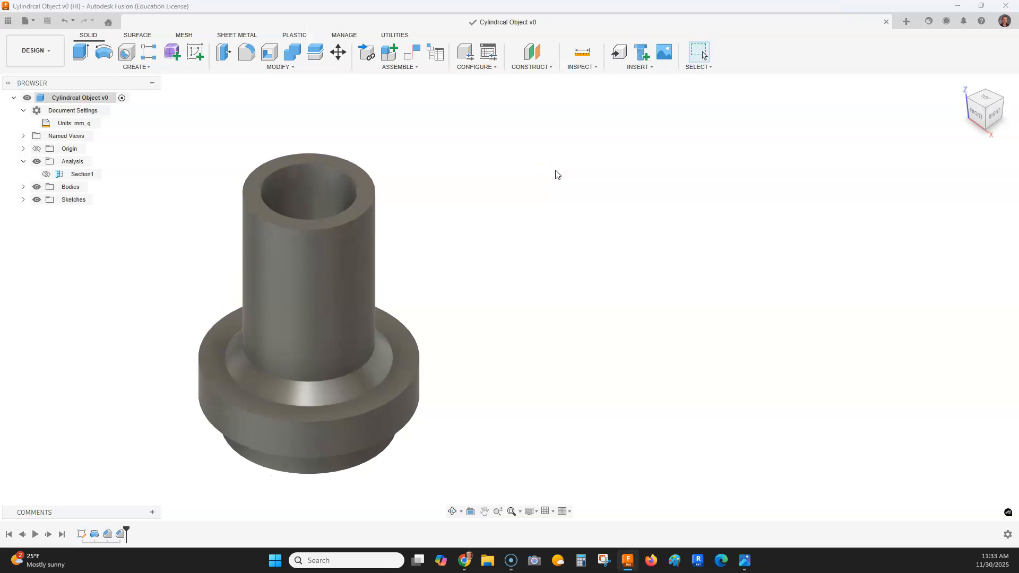
Step: Consult tfiso.png for the bent pipe branch above the lower stem
{"action": "key", "text": "alt+Tab"}
{"action": "left_click", "coordinate": [932, 227]}
{"action": "left_click", "coordinate": [716, 304]}
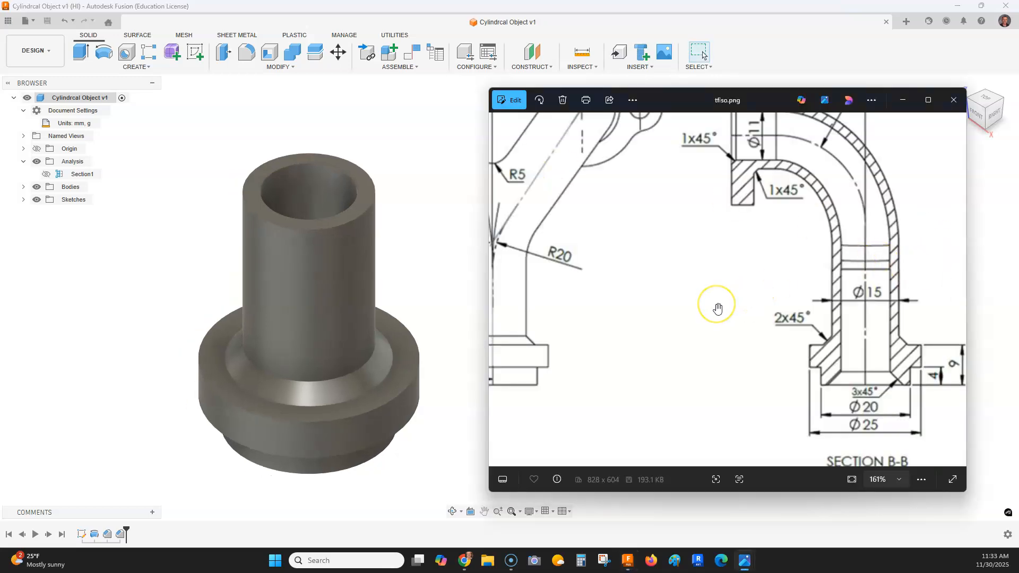